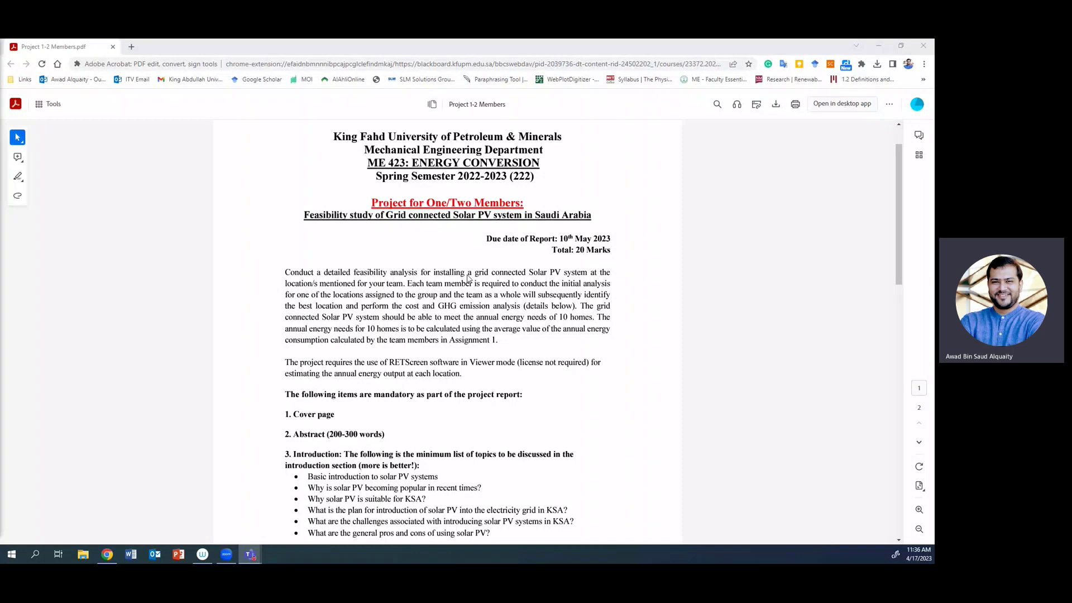
Examine the project brief for the RETScreen Viewer mode requirement and the tasks on PV module selection, energy output, cost and payback, and GHG reduction.
{"action": "left_click_drag", "start_coordinate": [389, 362], "coordinate": [516, 362]}
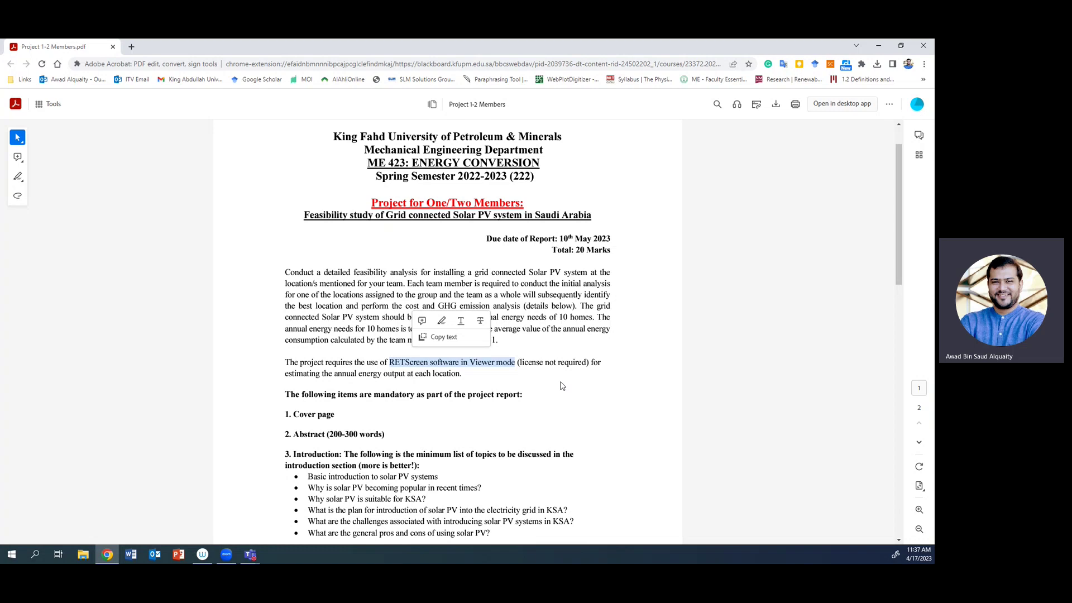
{"action": "left_click_drag", "start_coordinate": [386, 215], "coordinate": [523, 216]}
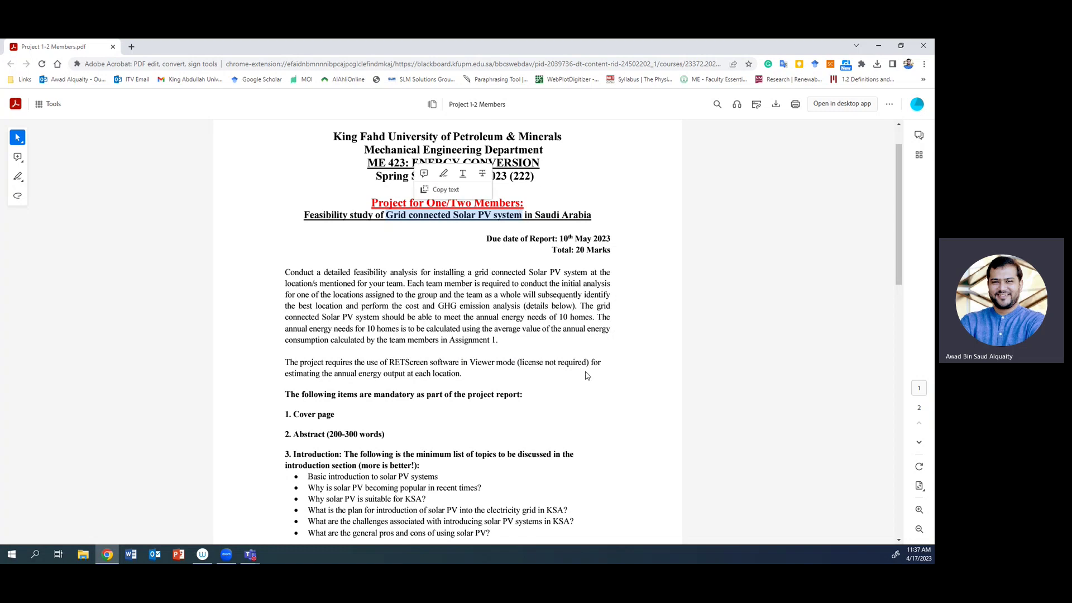
{"action": "scroll", "coordinate": [586, 376], "scroll_direction": "down", "scroll_amount": 1}
{"action": "scroll", "coordinate": [586, 376], "scroll_direction": "down", "scroll_amount": 15}
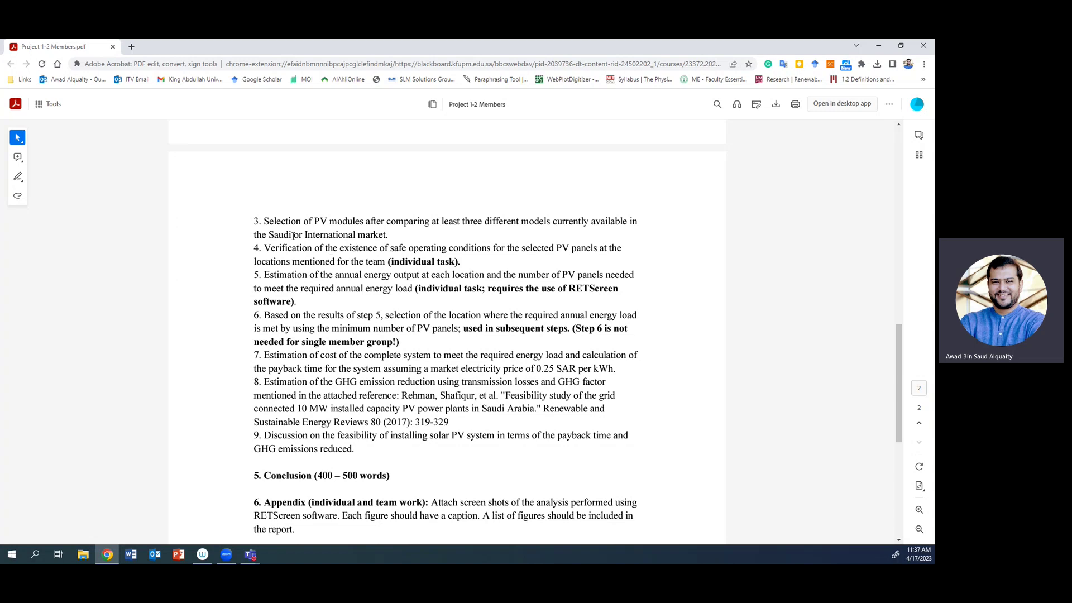
{"action": "left_click_drag", "start_coordinate": [265, 220], "coordinate": [397, 238]}
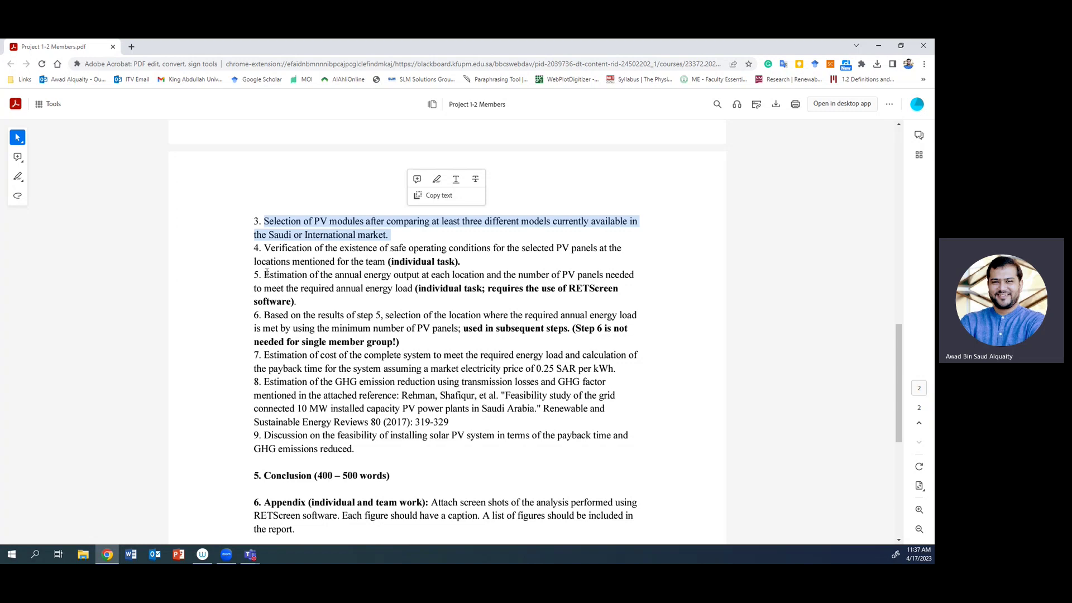
{"action": "left_click_drag", "start_coordinate": [267, 274], "coordinate": [419, 288]}
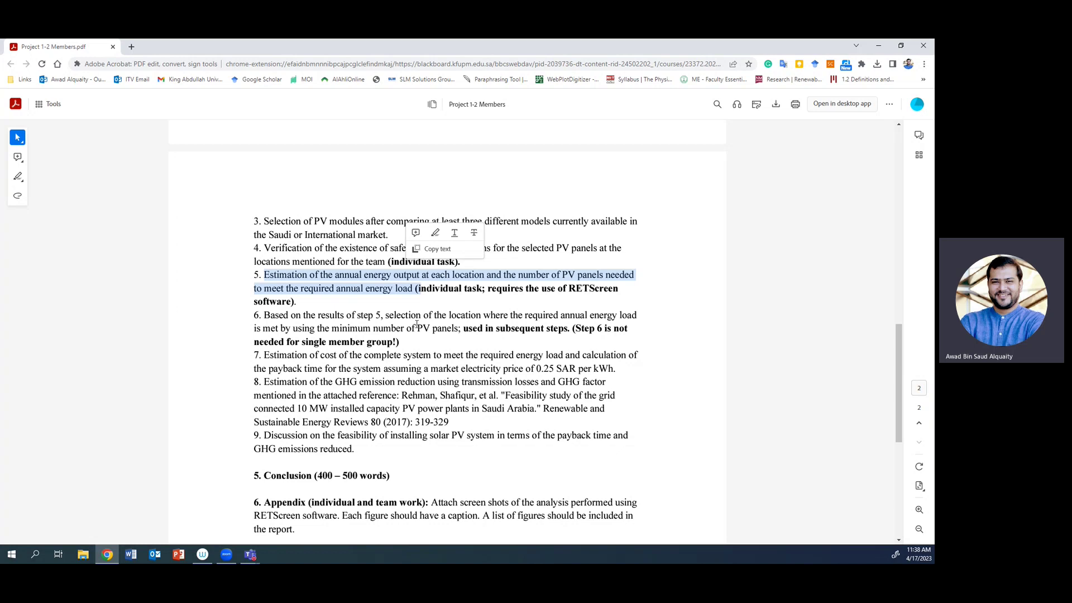
{"action": "mouse_move", "coordinate": [265, 356]}
{"action": "left_mouse_down"}
{"action": "mouse_move", "coordinate": [505, 356]}
{"action": "mouse_move", "coordinate": [617, 370]}
{"action": "left_mouse_up"}
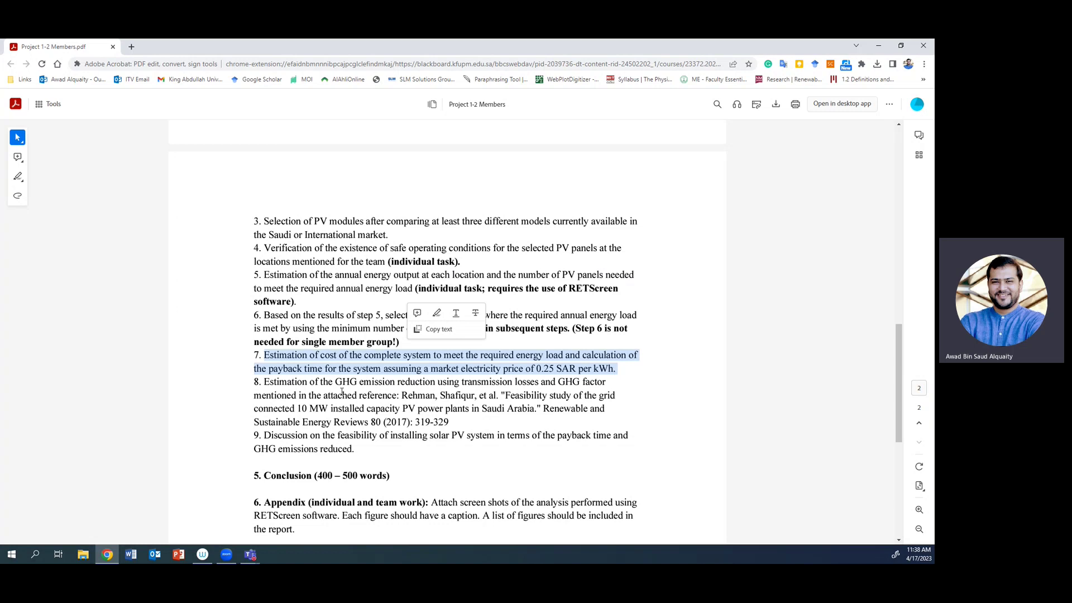
{"action": "left_click", "coordinate": [267, 377]}
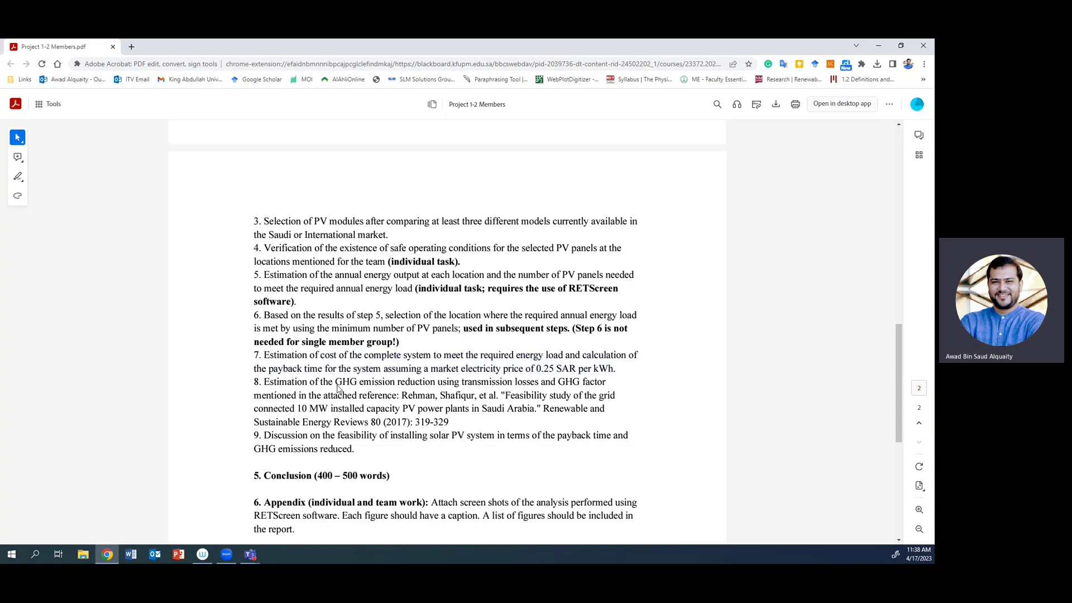
{"action": "left_click_drag", "start_coordinate": [262, 380], "coordinate": [571, 398]}
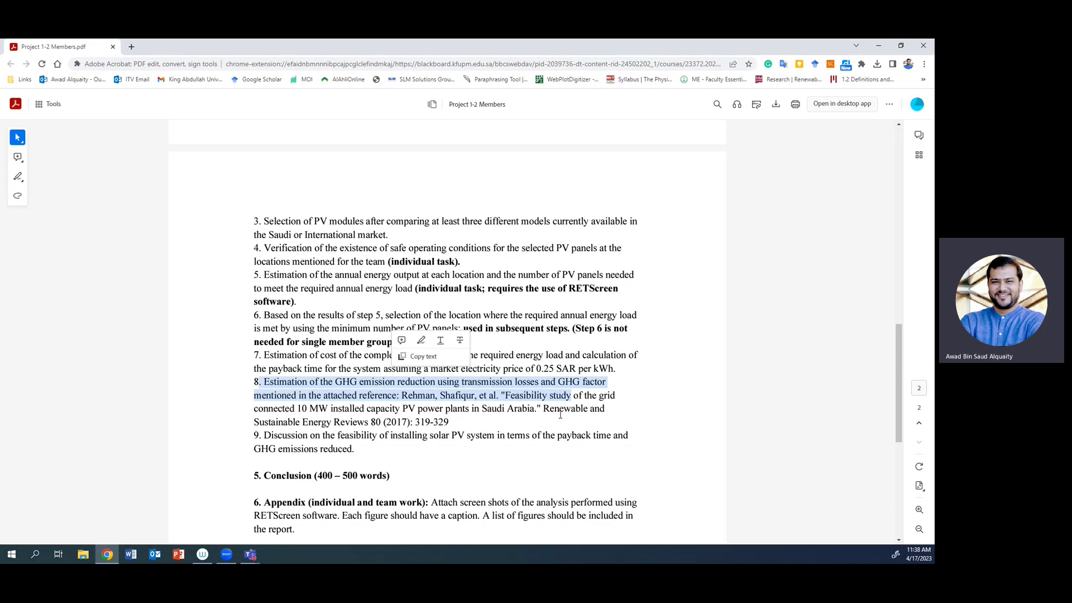
{"action": "left_click", "coordinate": [634, 421]}
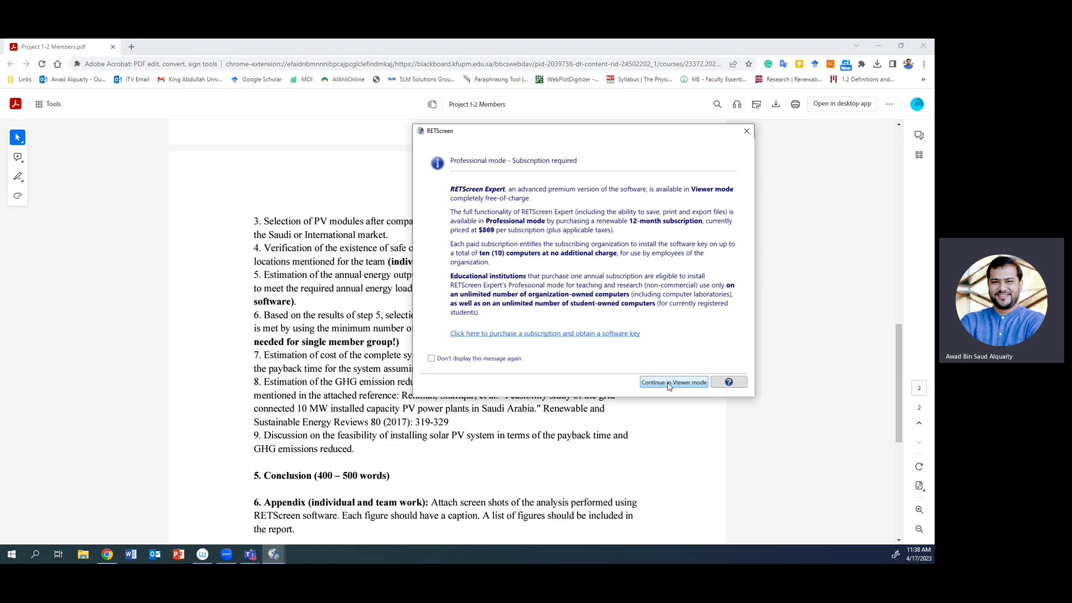
Switch to RETScreen Expert, continue in Viewer mode in a maximized window and bring up the case studies and templates list.
{"action": "left_click", "coordinate": [669, 384]}
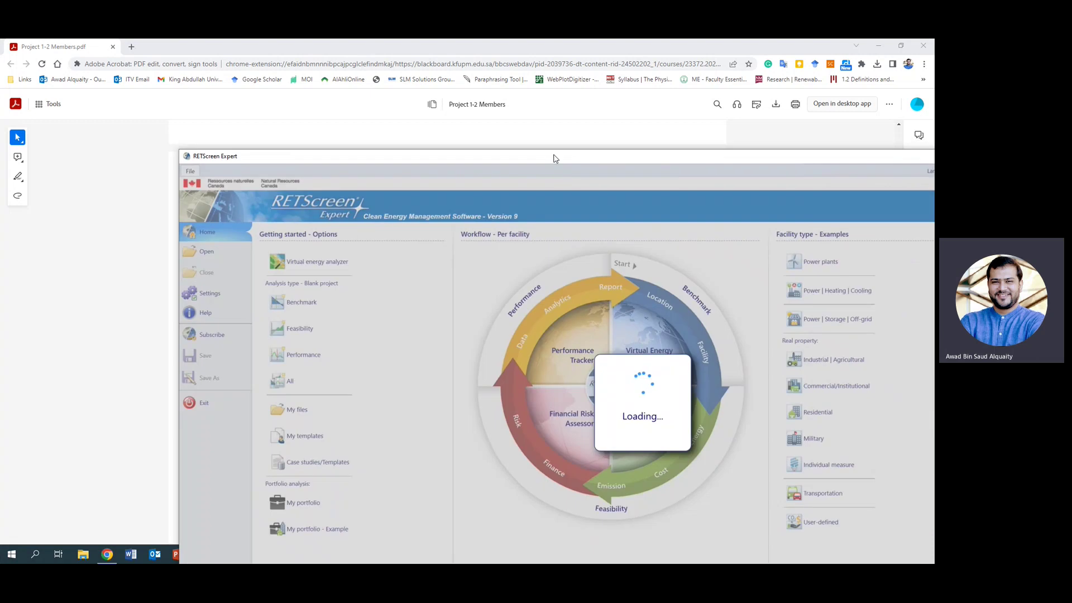
{"action": "double_click", "coordinate": [554, 158]}
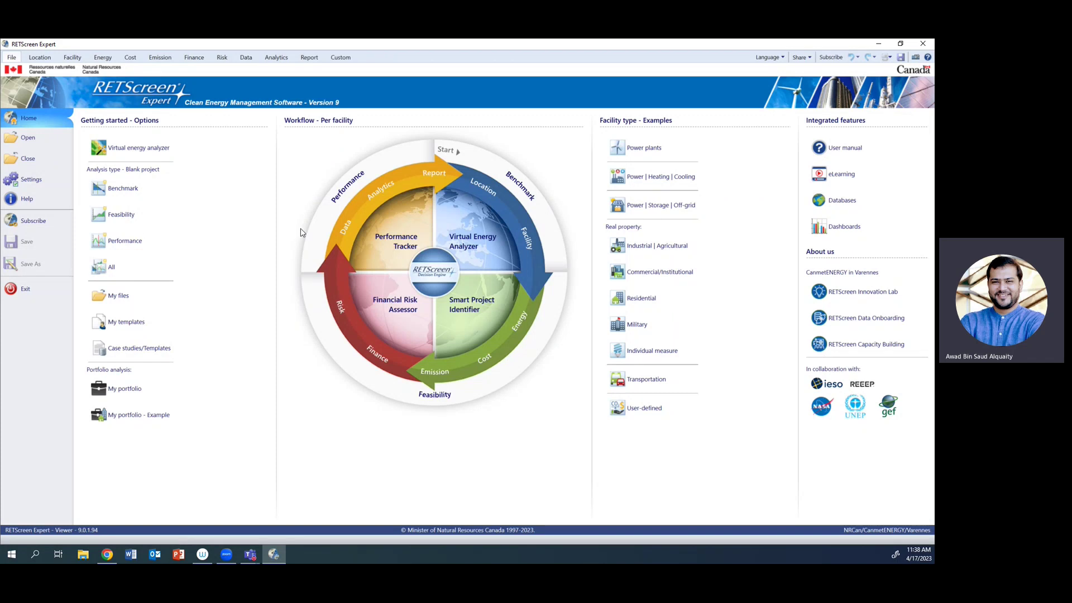
{"action": "left_click", "coordinate": [149, 347]}
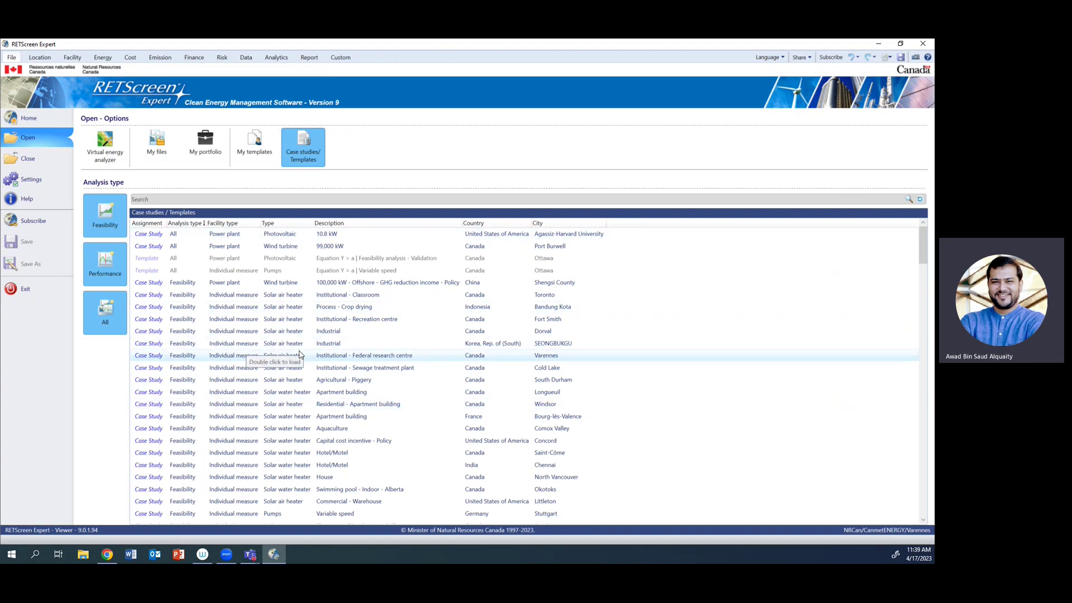
Find and load the 10.8 kW photovoltaic power plant case study for Agassiz-Harvard University.
{"action": "scroll", "coordinate": [300, 355], "scroll_direction": "down", "scroll_amount": 6}
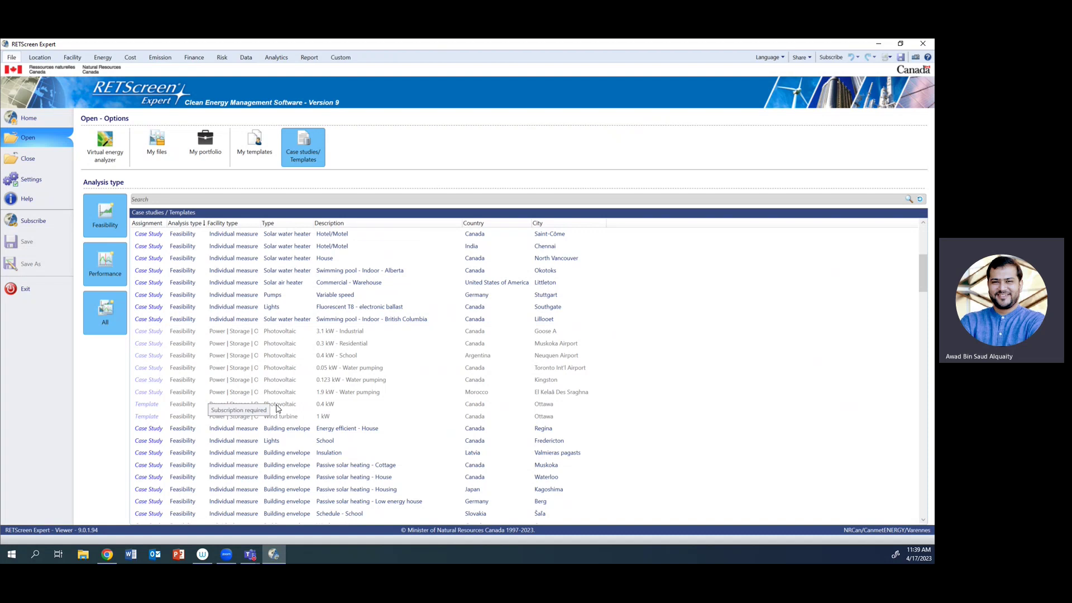
{"action": "scroll", "coordinate": [307, 411], "scroll_direction": "up", "scroll_amount": 1}
{"action": "scroll", "coordinate": [306, 411], "scroll_direction": "up", "scroll_amount": 5}
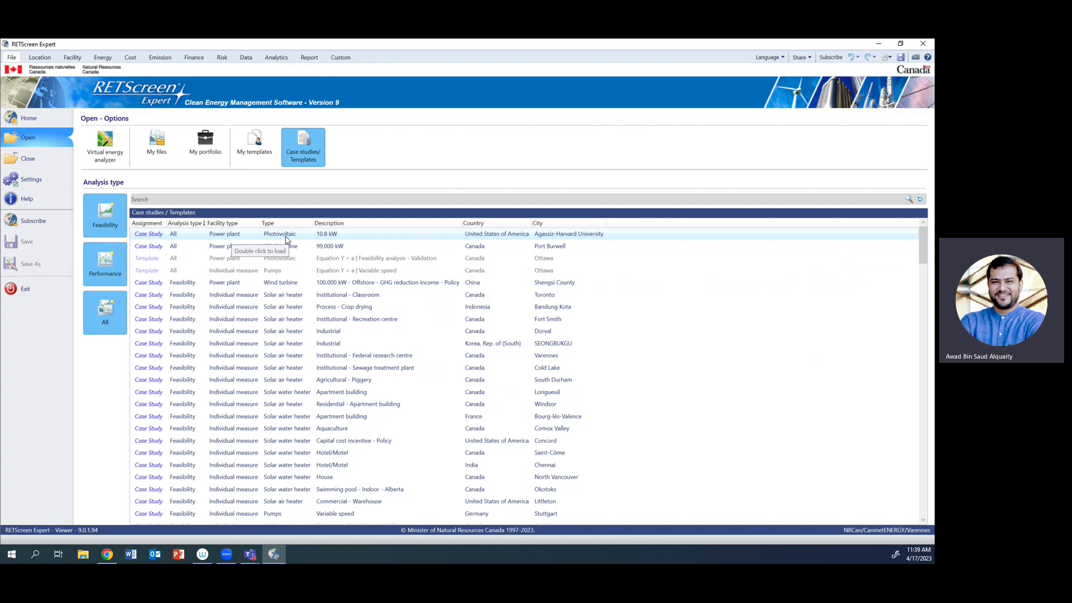
{"action": "double_click", "coordinate": [255, 234]}
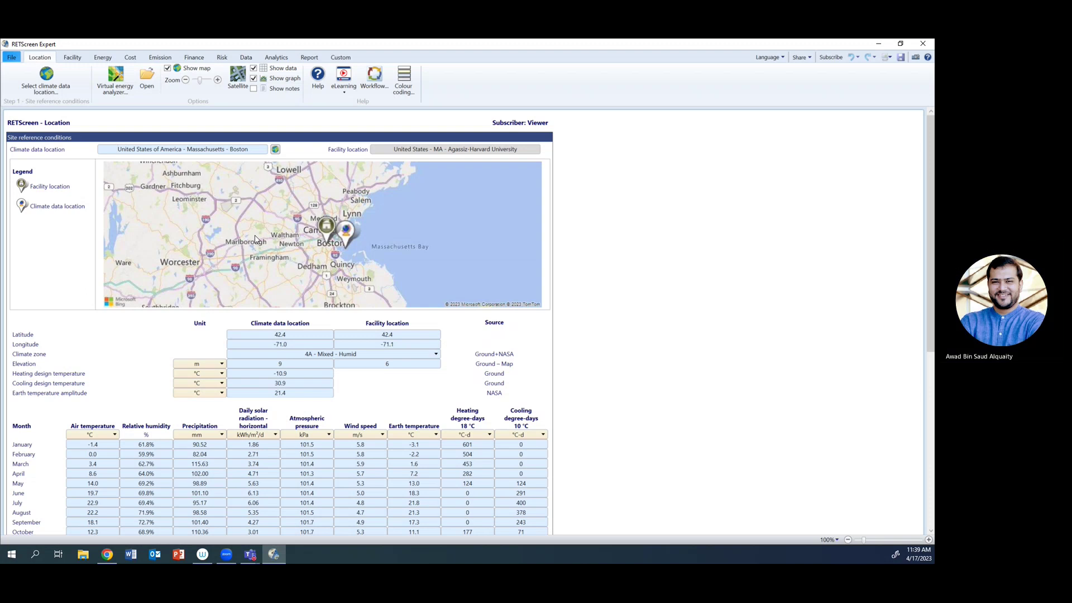
Set the climate data location to Dhahran Intl (Mil), Saudi Arabia, and check its monthly climate table and graph.
{"action": "left_click", "coordinate": [275, 151]}
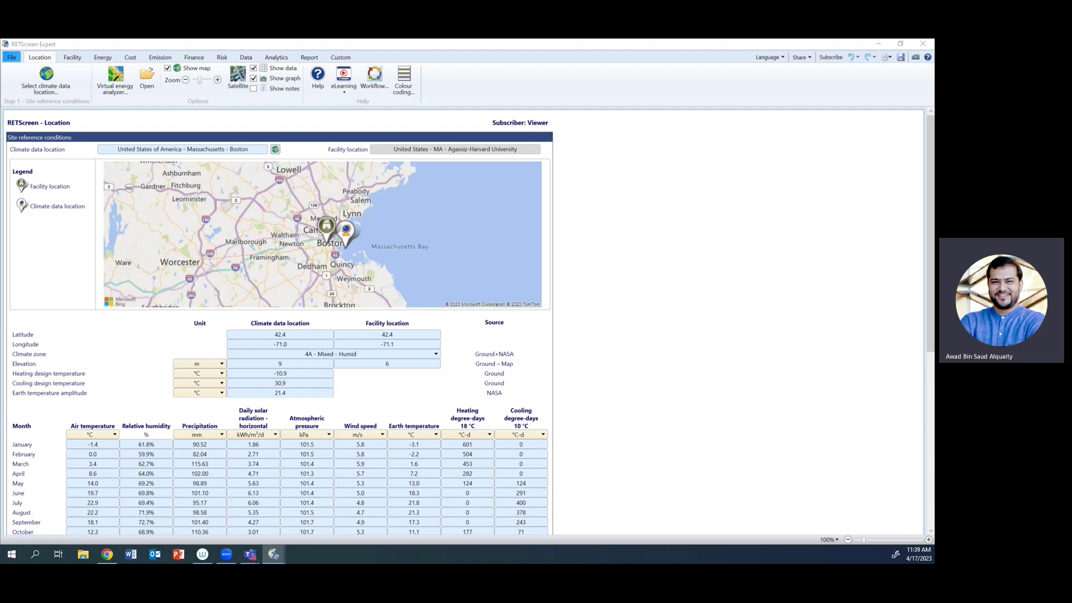
{"action": "double_click", "coordinate": [466, 101]}
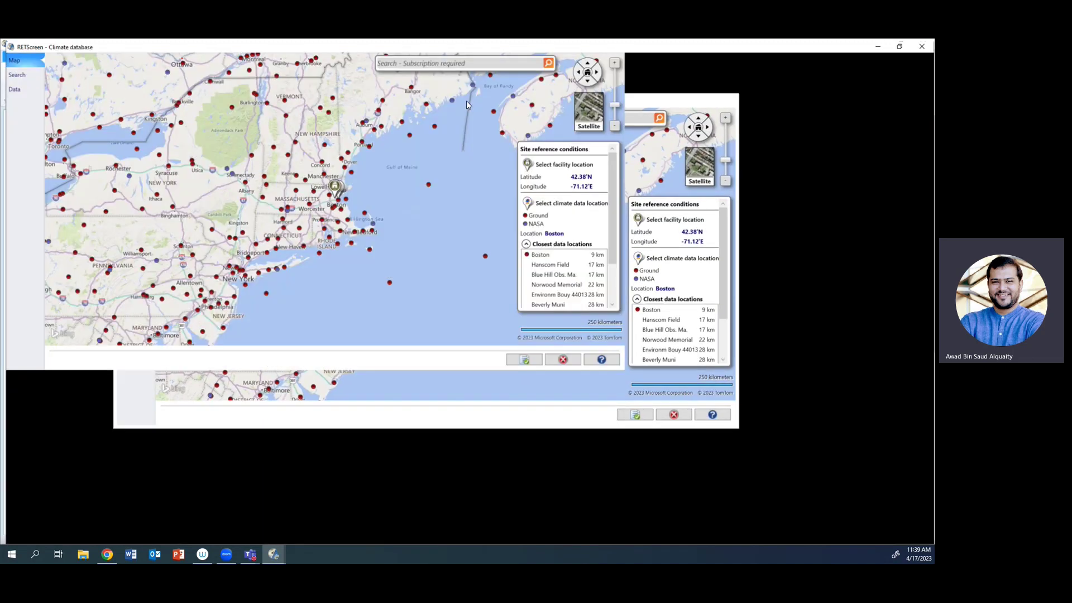
{"action": "type", "text": "Dhahran"}
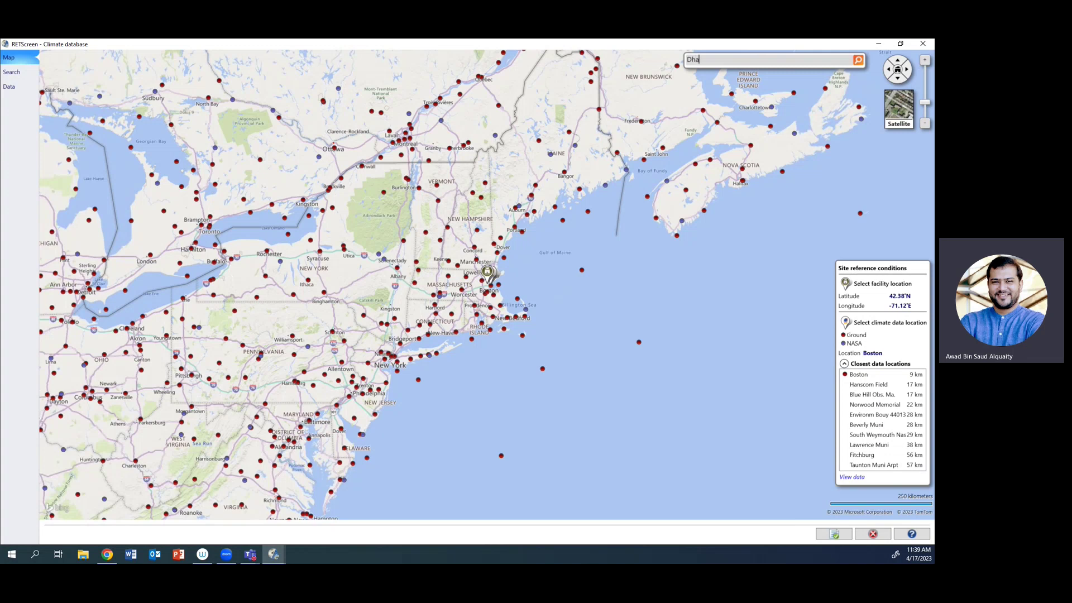
{"action": "key", "text": "Return"}
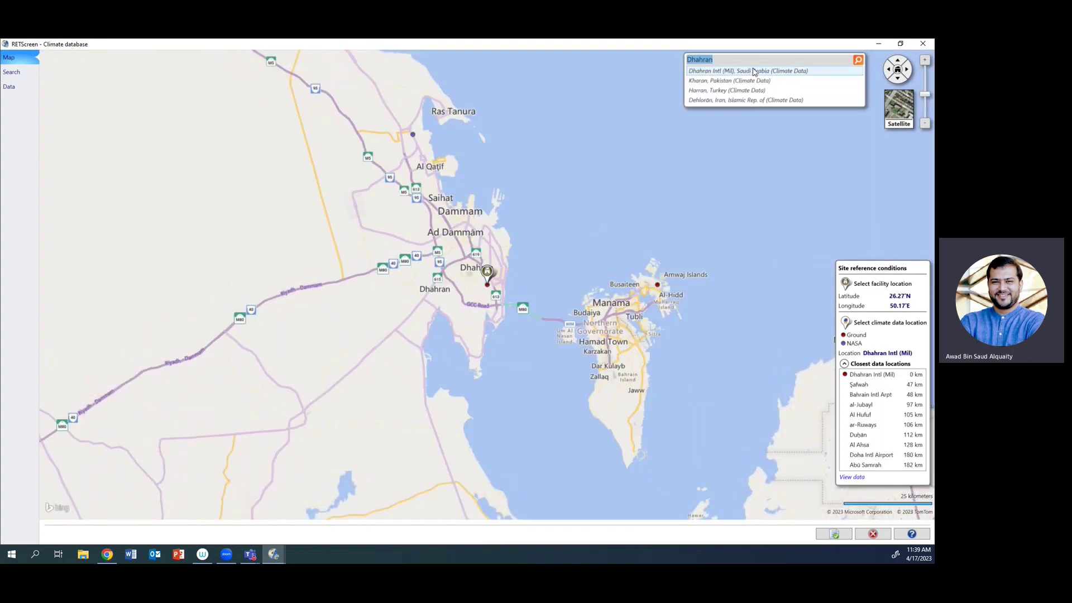
{"action": "left_click", "coordinate": [753, 72]}
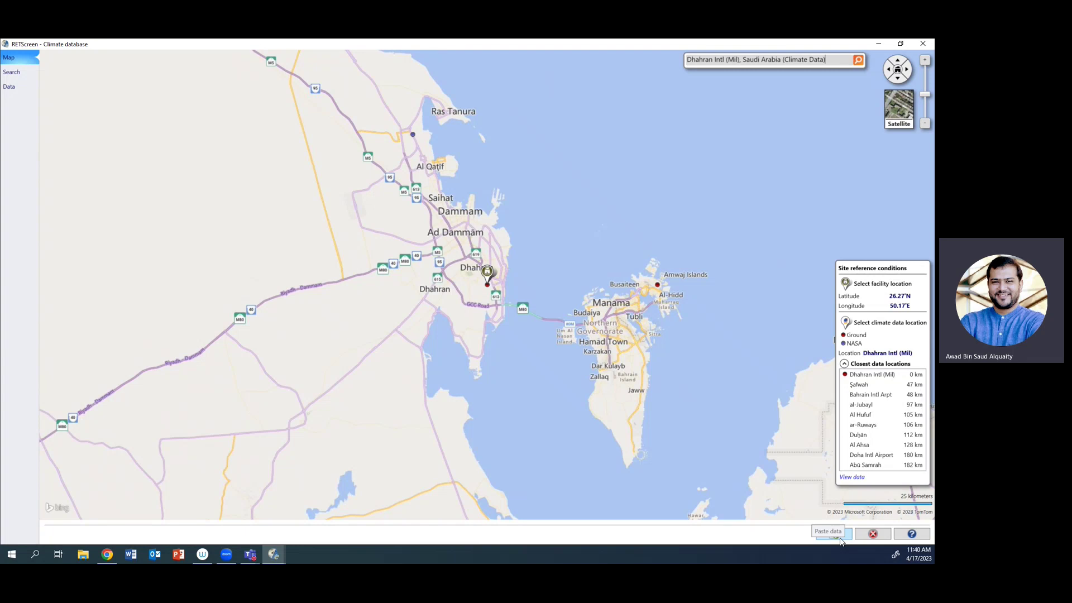
{"action": "left_click", "coordinate": [834, 534]}
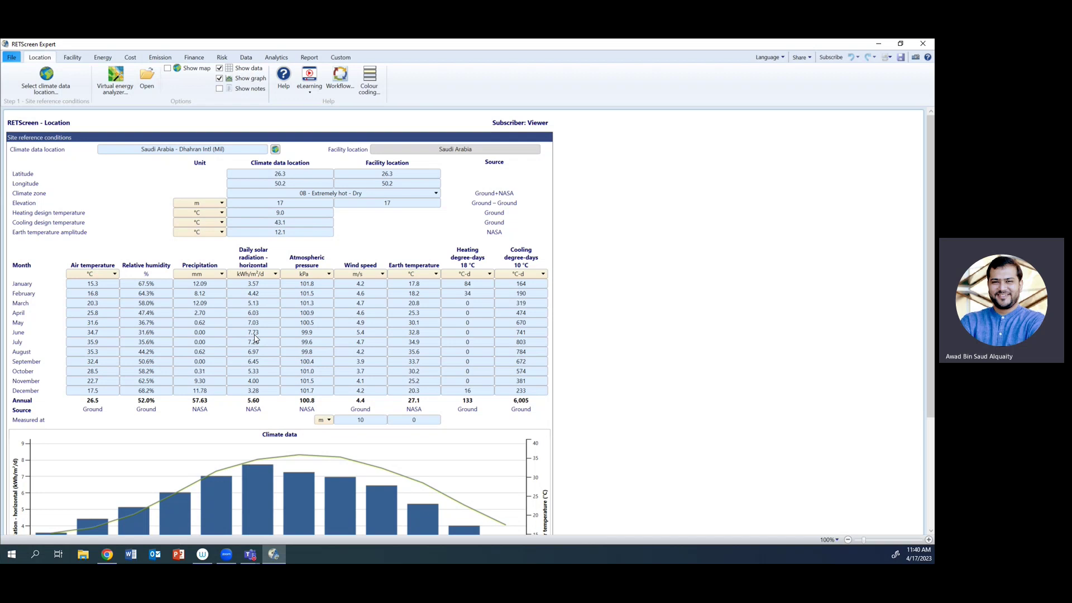
{"action": "scroll", "coordinate": [253, 337], "scroll_direction": "down", "scroll_amount": 3}
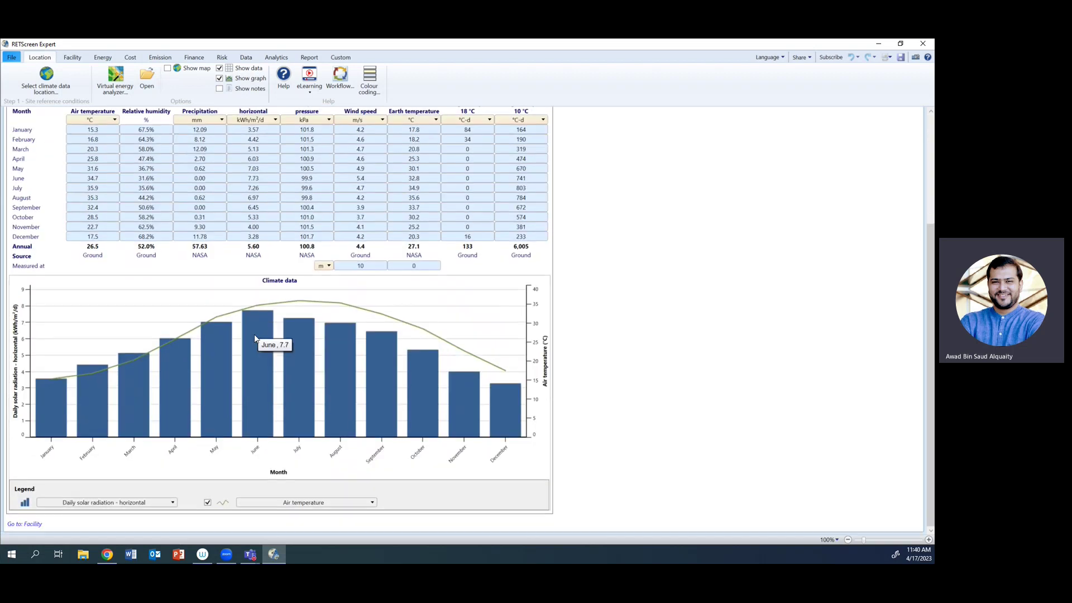
{"action": "scroll", "coordinate": [253, 337], "scroll_direction": "up", "scroll_amount": 3}
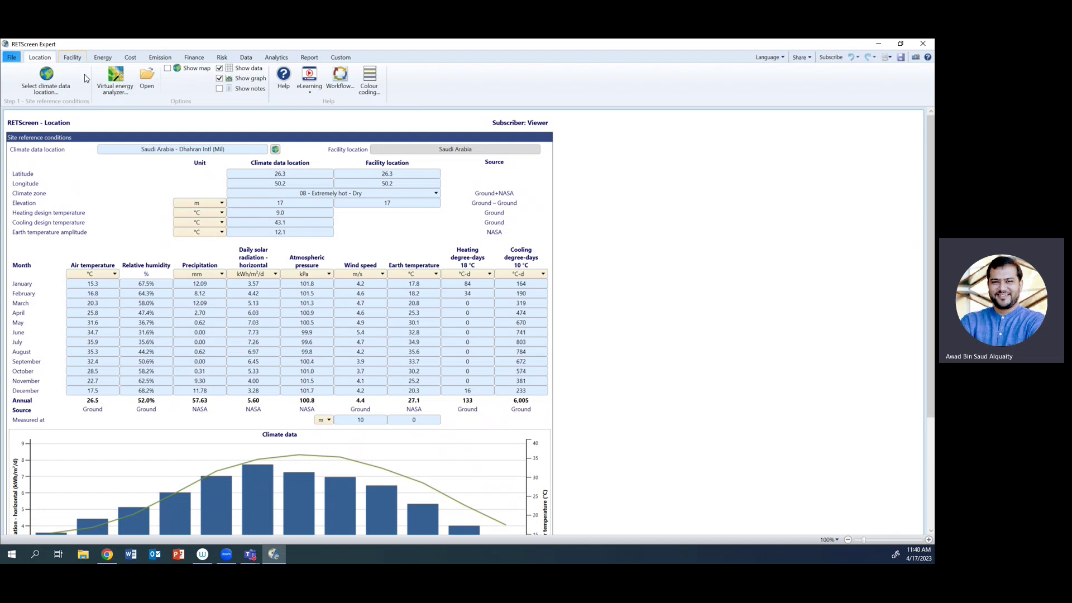
{"action": "left_click", "coordinate": [286, 176]}
{"action": "left_click", "coordinate": [201, 171]}
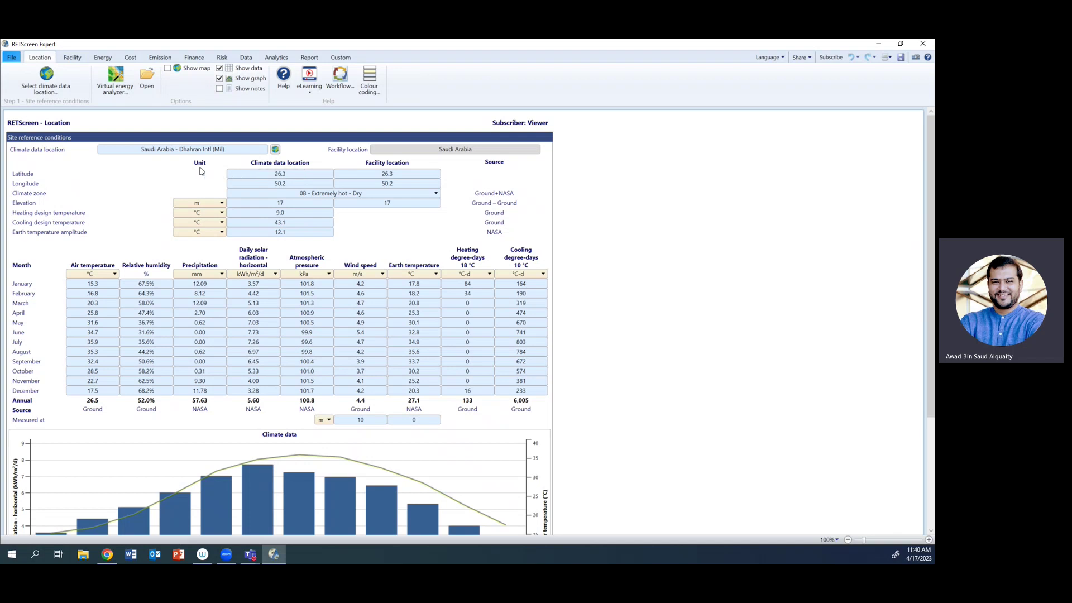
Change the facility description to "Grid Connected Solar PV".
{"action": "left_click", "coordinate": [73, 58]}
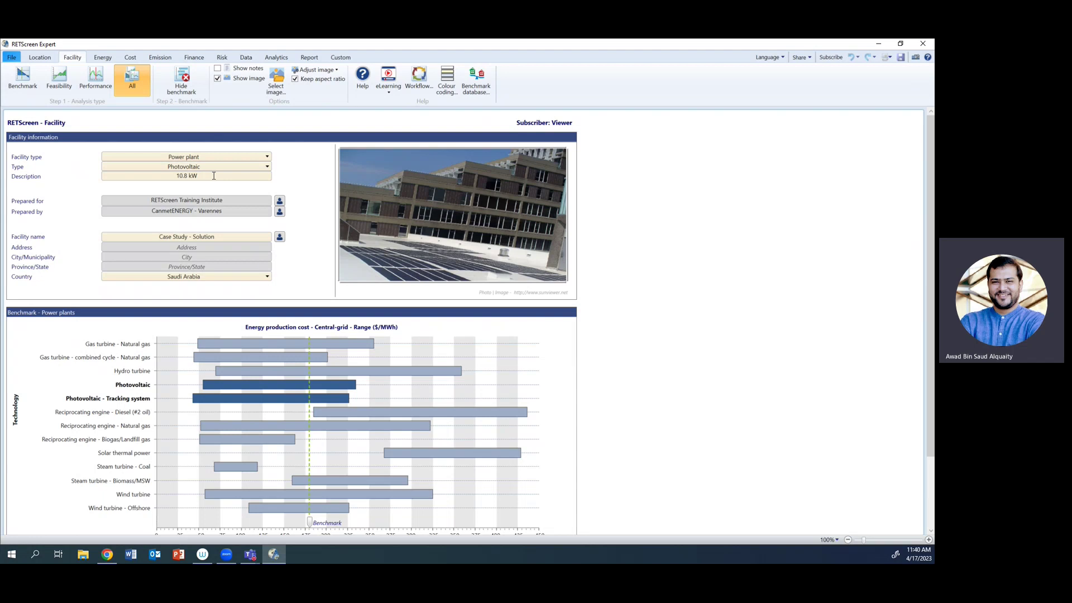
{"action": "left_click_drag", "start_coordinate": [217, 175], "coordinate": [173, 175]}
{"action": "type", "text": "Grid Connectod Solar PV"}
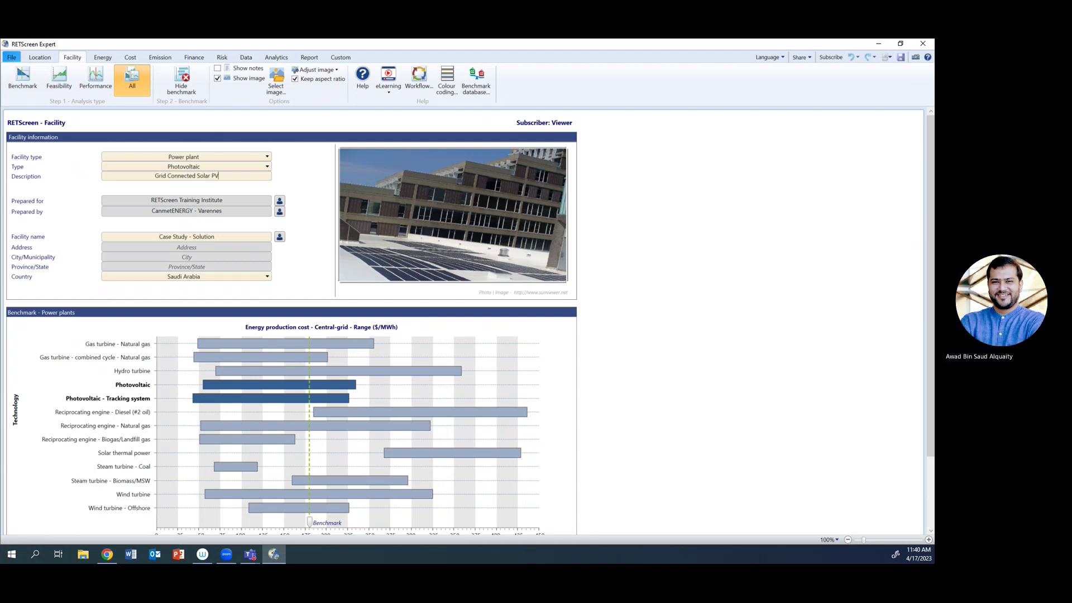
In the energy model's electricity settings, set the annual export rate to 0.067 $/kWh.
{"action": "left_click", "coordinate": [104, 58]}
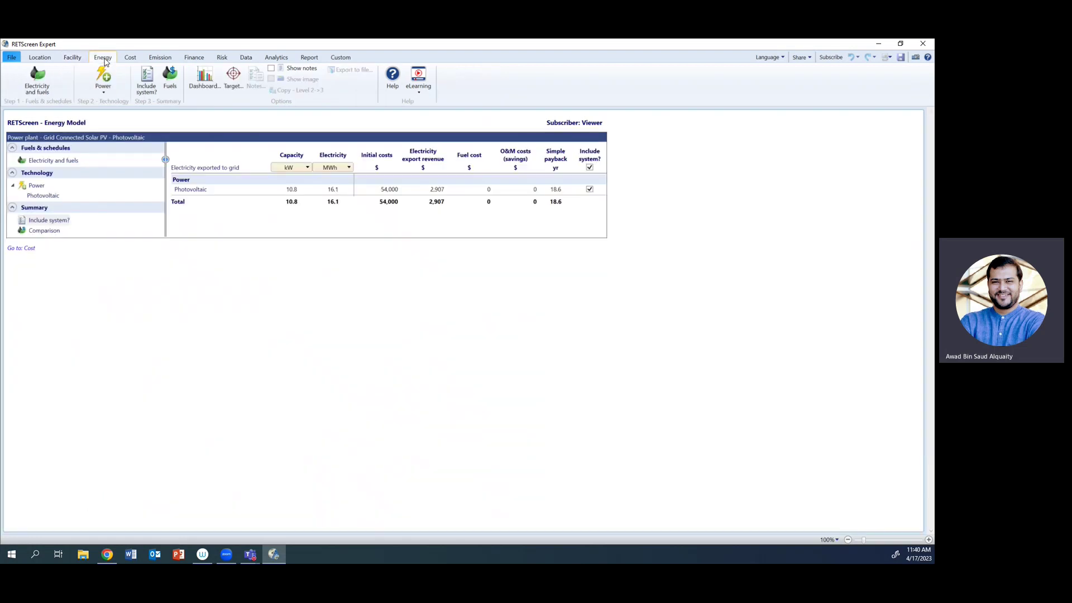
{"action": "left_click", "coordinate": [70, 162]}
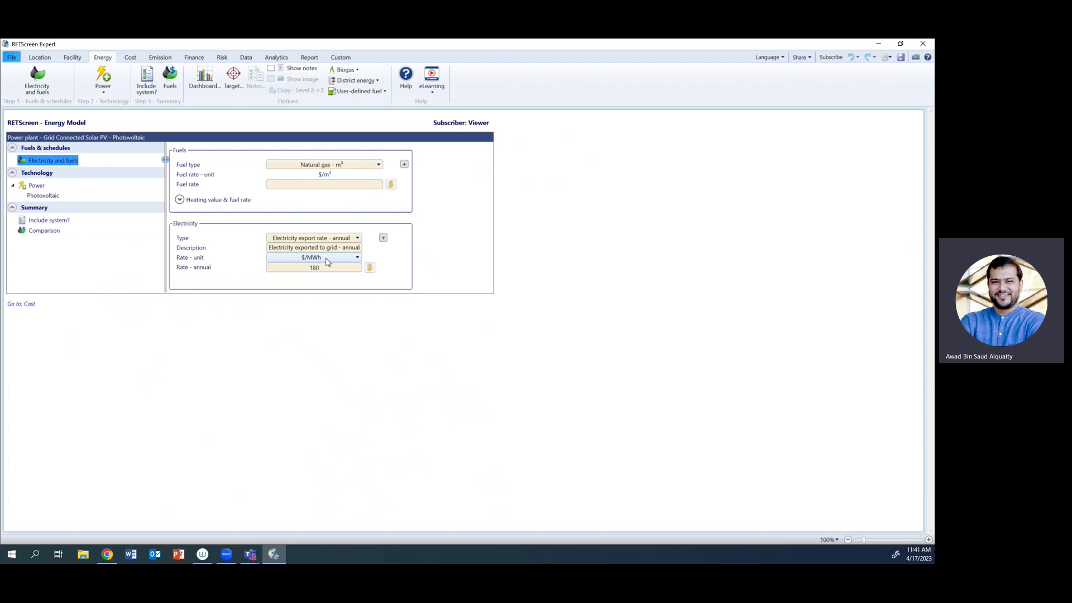
{"action": "left_click", "coordinate": [327, 259]}
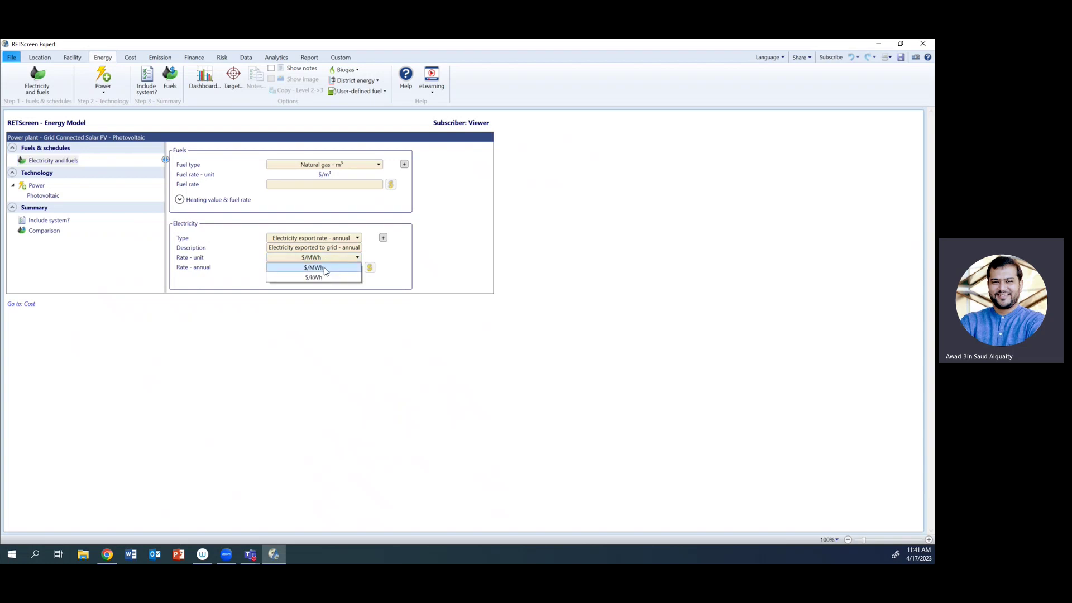
{"action": "left_click", "coordinate": [323, 278]}
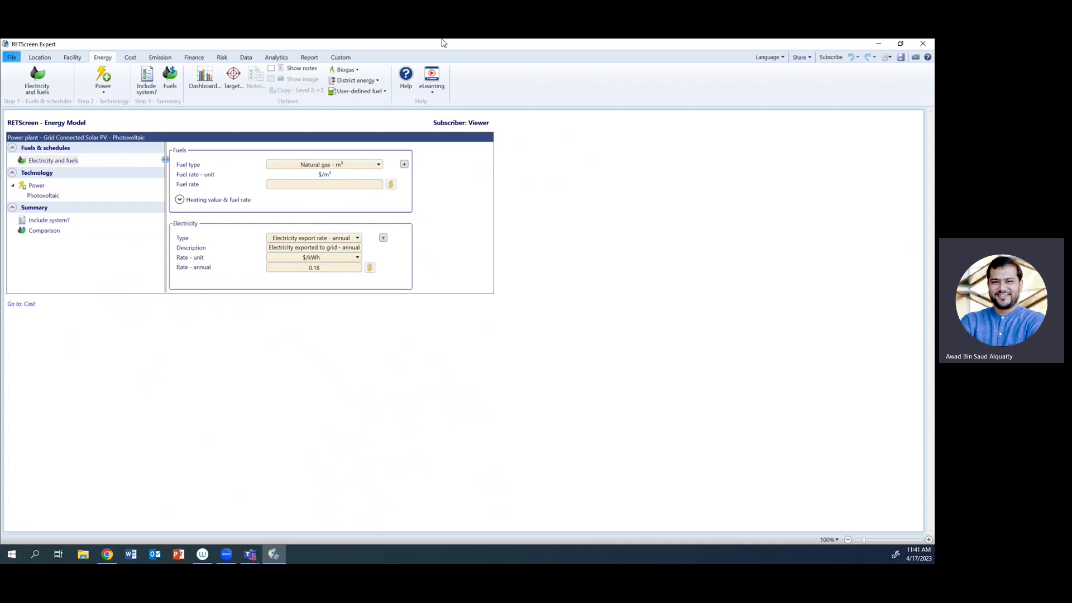
{"action": "left_click", "coordinate": [333, 270]}
{"action": "type", "text": "0.067"}
{"action": "key", "text": "Tab"}
For the photovoltaic system, keep the solar tracking mode Fixed, set the slope to 26.3 degrees and inspect the annual electricity exported to grid.
{"action": "left_click", "coordinate": [45, 196]}
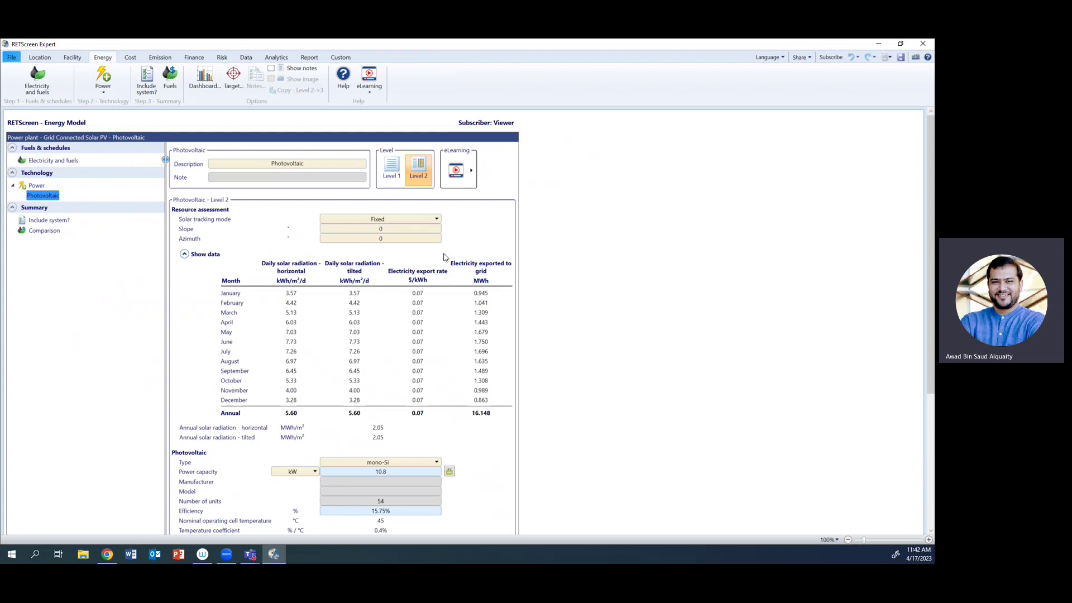
{"action": "left_click", "coordinate": [423, 219]}
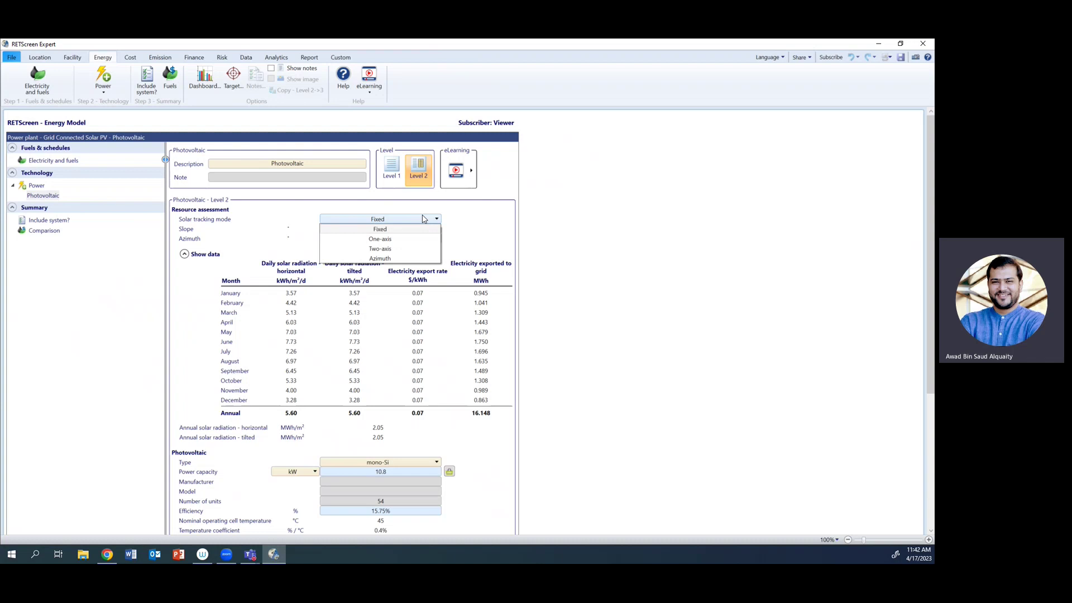
{"action": "left_click", "coordinate": [416, 229]}
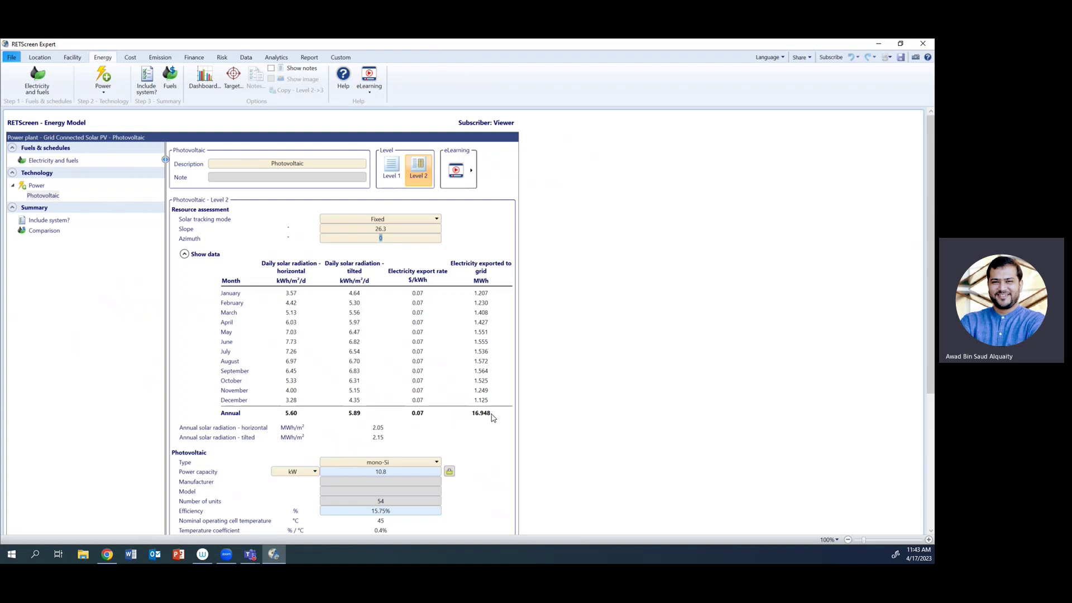
{"action": "left_click", "coordinate": [491, 416]}
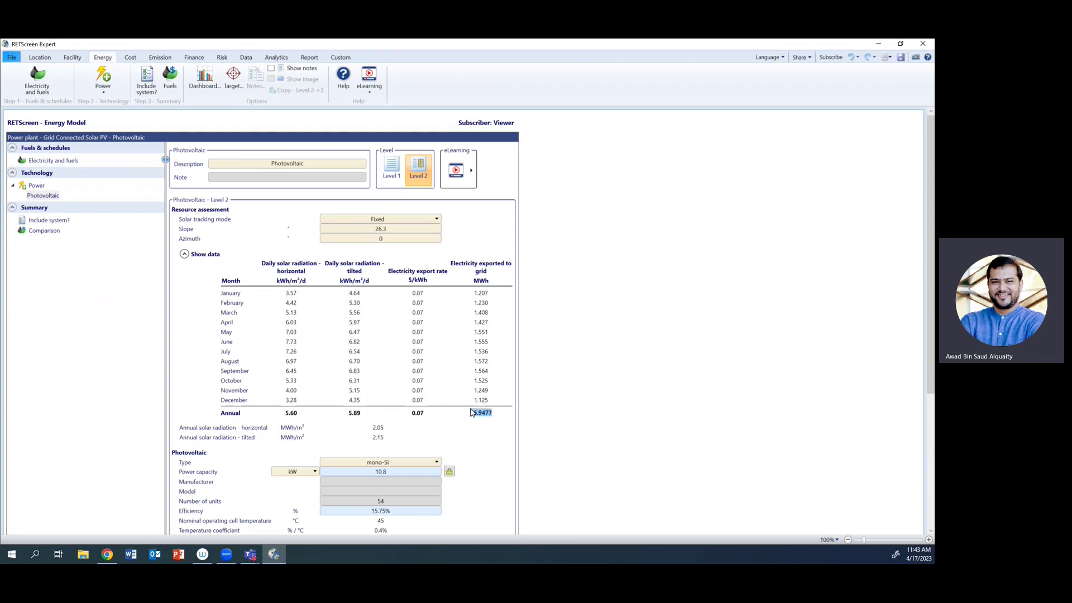
Try photovoltaic slopes of 26, 25 and 0 degrees to compare the annual electricity exported to the grid.
{"action": "left_click", "coordinate": [390, 229]}
{"action": "type", "text": "26"}
{"action": "key", "text": "Tab"}
{"action": "left_click", "coordinate": [390, 228]}
{"action": "type", "text": "25"}
{"action": "key", "text": "Tab"}
{"action": "left_click", "coordinate": [391, 228]}
{"action": "type", "text": "0"}
{"action": "key", "text": "Tab"}
Return the photovoltaic slope to 26.3 degrees.
{"action": "left_click", "coordinate": [388, 229]}
{"action": "type", "text": "23"}
{"action": "key", "text": "BackSpace"}
{"action": "type", "text": "6.3"}
{"action": "key", "text": "Tab"}
Test photovoltaic slopes of 25, 24 and 23 degrees, comparing annual electricity exported to the grid, and finish with the slope at 22 degrees.
{"action": "left_click", "coordinate": [389, 229]}
{"action": "type", "text": "25"}
{"action": "key", "text": "Tab"}
{"action": "left_click", "coordinate": [390, 229]}
{"action": "type", "text": "24"}
{"action": "key", "text": "Tab"}
{"action": "left_click", "coordinate": [390, 229]}
{"action": "type", "text": "23"}
{"action": "key", "text": "Tab"}
{"action": "left_click", "coordinate": [389, 229]}
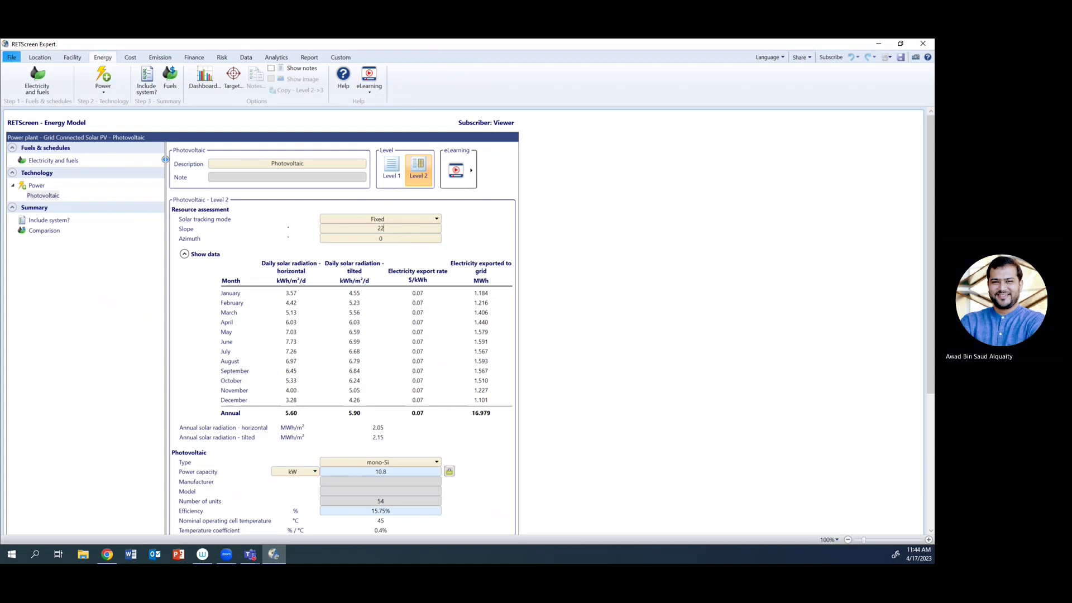
{"action": "key", "text": "Tab"}
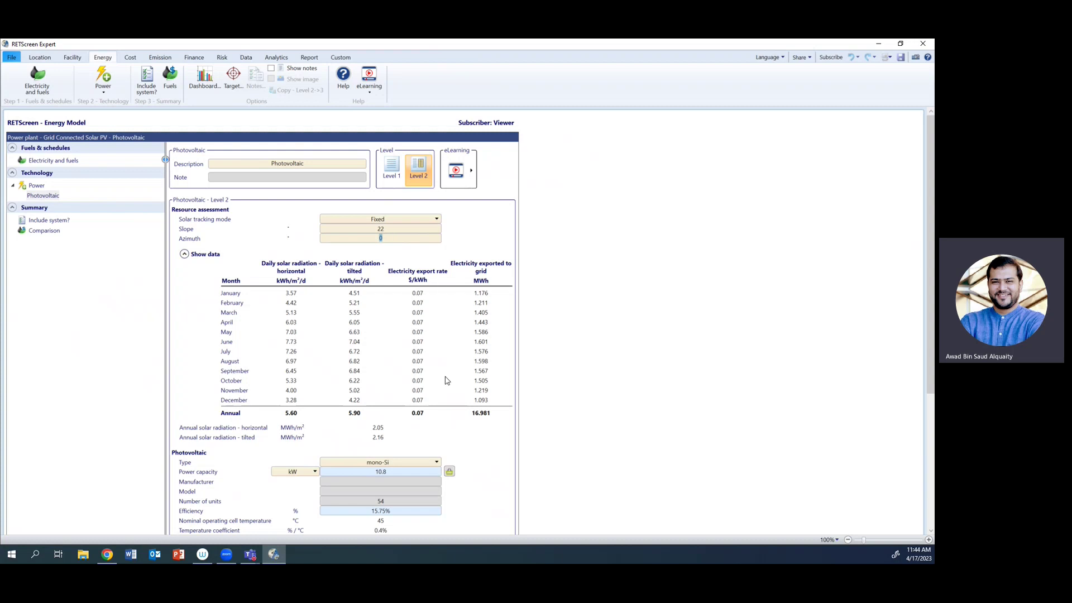
In the product database for the photovoltaic power capacity, select manufacturer Gintech and model mono-Si - GTE 255S63.
{"action": "scroll", "coordinate": [447, 379], "scroll_direction": "down", "scroll_amount": 3}
{"action": "scroll", "coordinate": [447, 380], "scroll_direction": "down", "scroll_amount": 3}
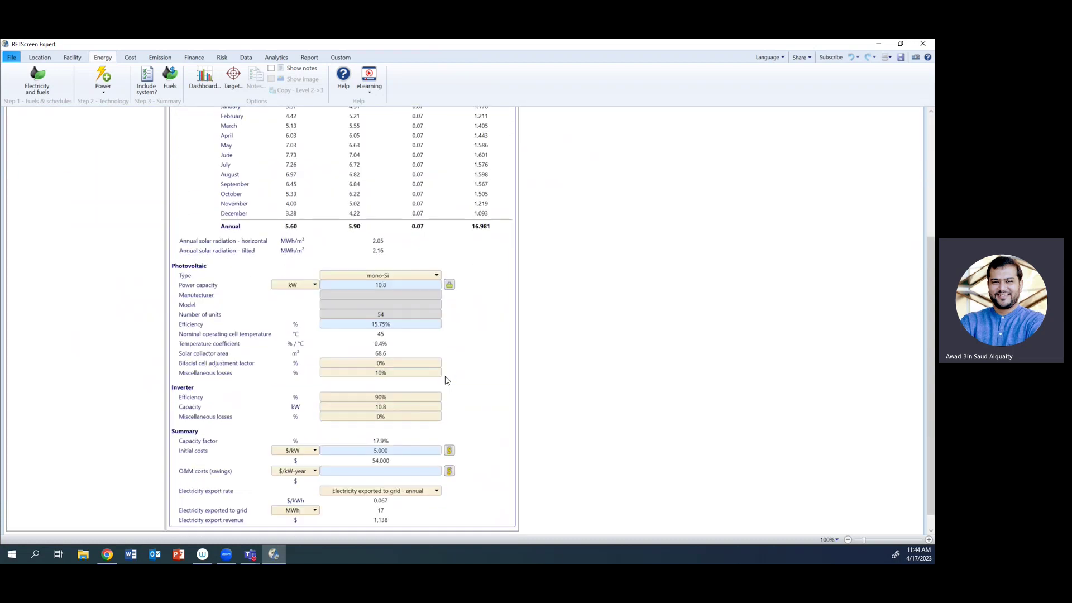
{"action": "left_click", "coordinate": [449, 286]}
{"action": "left_click", "coordinate": [605, 208]}
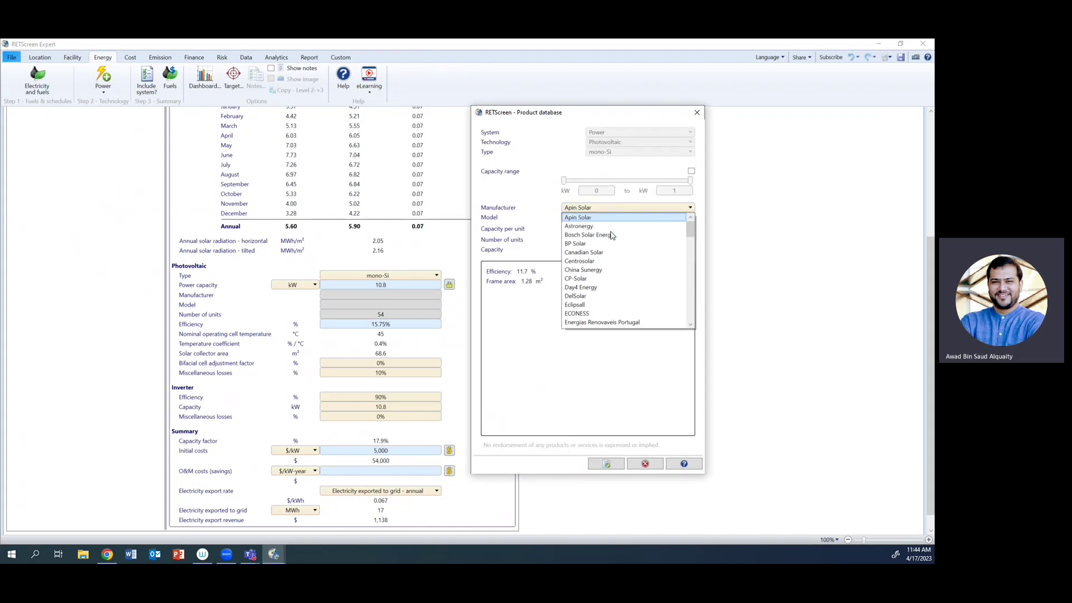
{"action": "scroll", "coordinate": [619, 299], "scroll_direction": "down", "scroll_amount": 10}
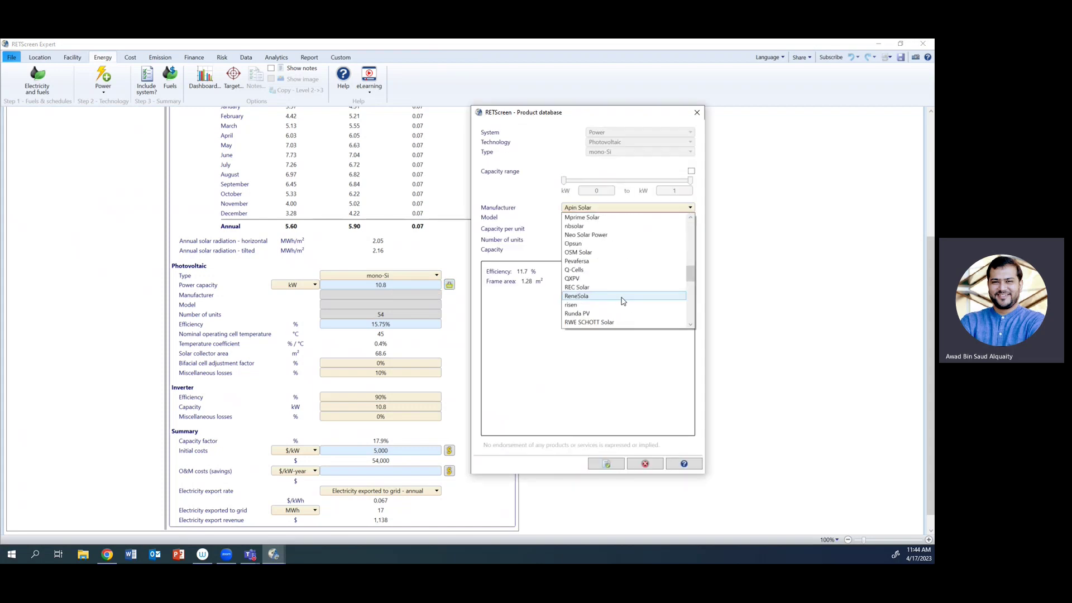
{"action": "scroll", "coordinate": [623, 302], "scroll_direction": "down", "scroll_amount": 5}
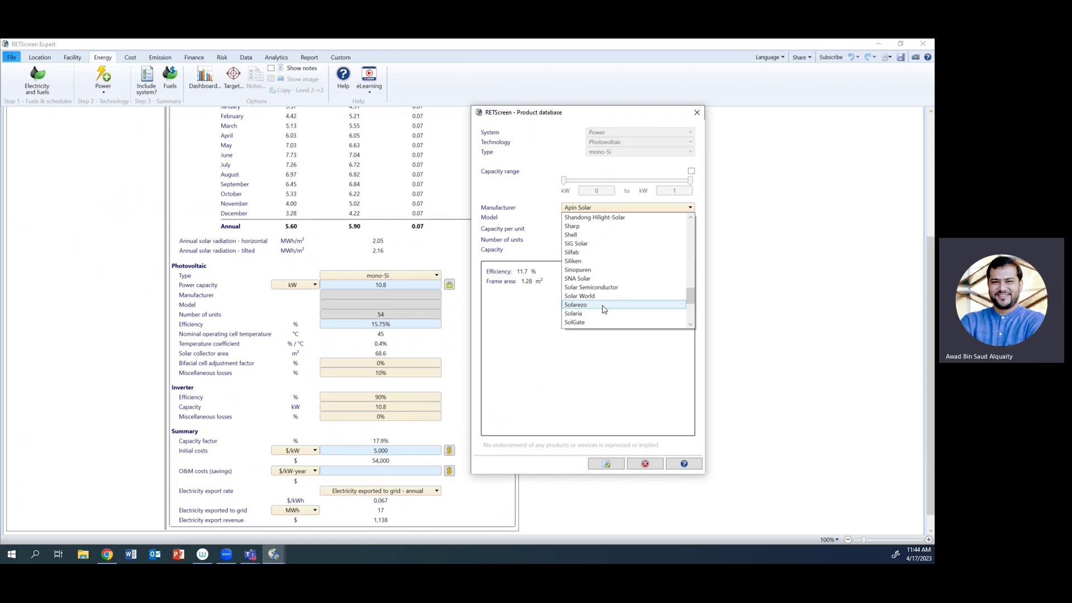
{"action": "scroll", "coordinate": [603, 310], "scroll_direction": "up", "scroll_amount": 12}
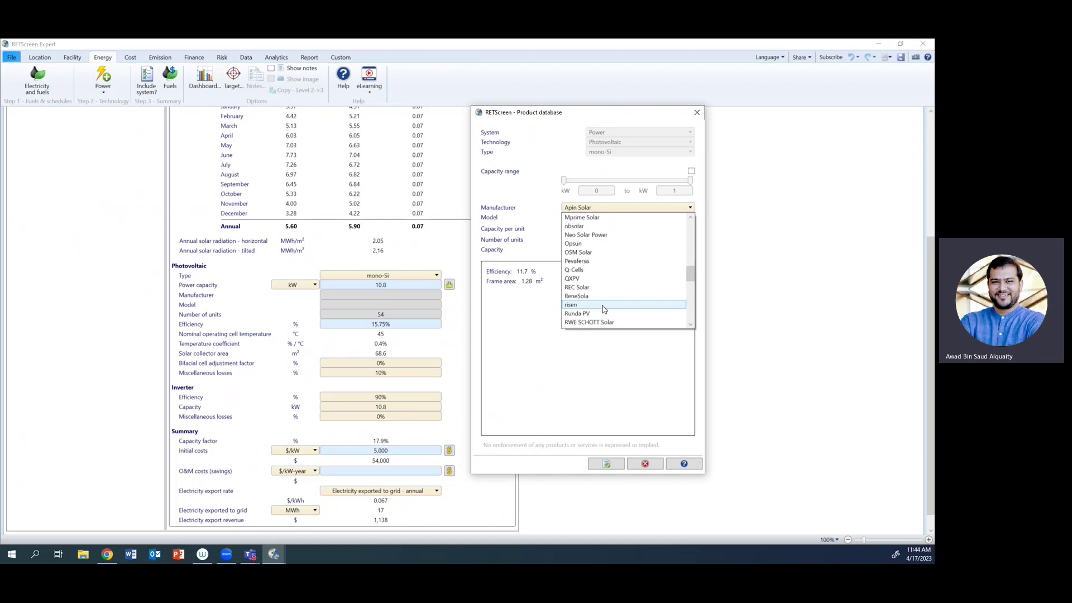
{"action": "scroll", "coordinate": [603, 309], "scroll_direction": "up", "scroll_amount": 1}
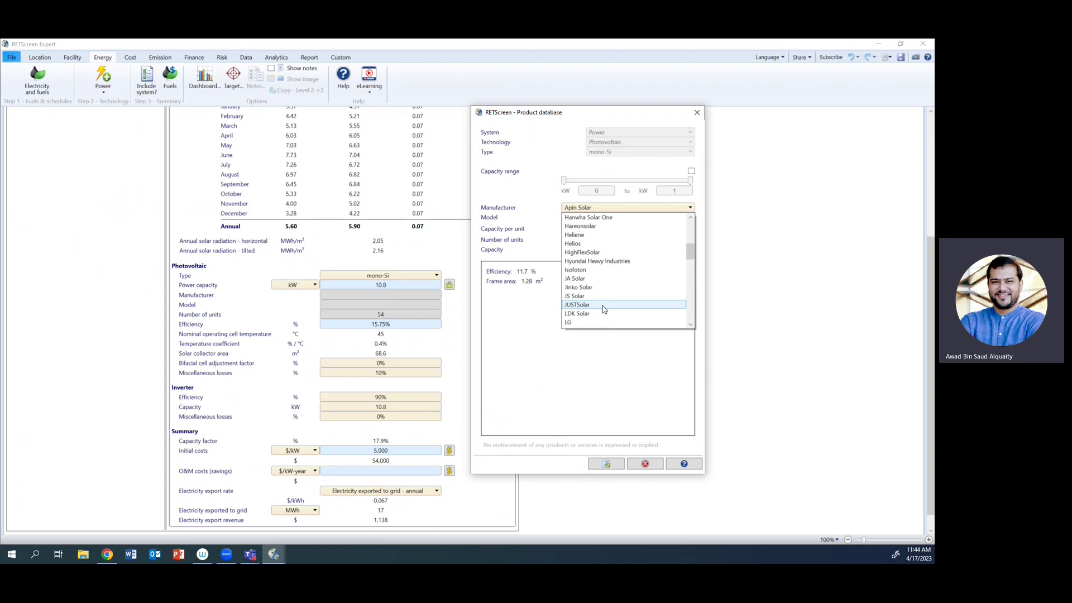
{"action": "scroll", "coordinate": [603, 310], "scroll_direction": "up", "scroll_amount": 1}
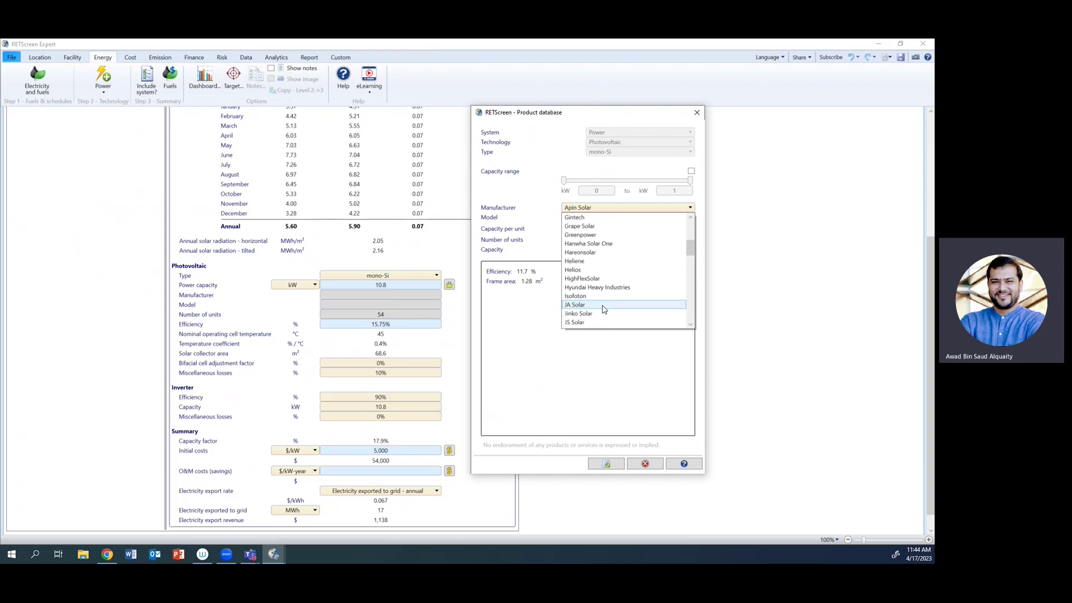
{"action": "left_click", "coordinate": [572, 218]}
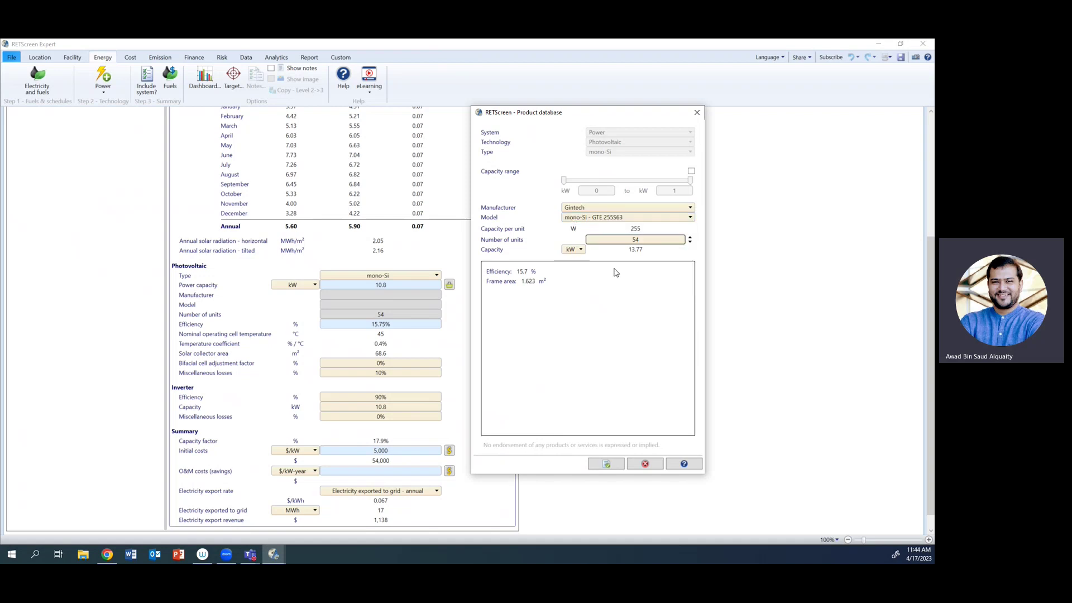
{"action": "left_click", "coordinate": [597, 221]}
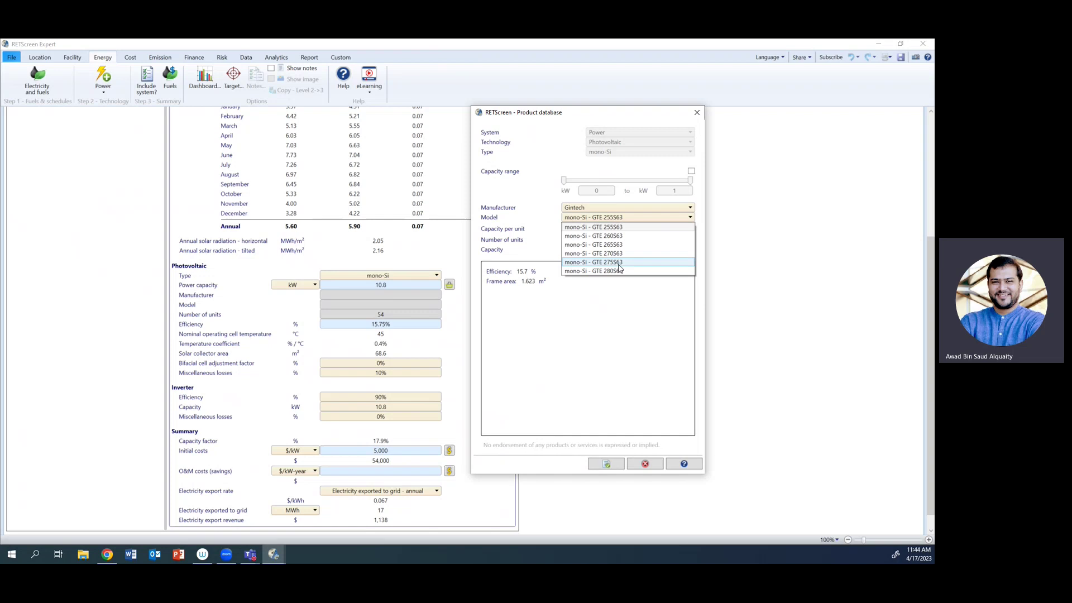
{"action": "left_click", "coordinate": [585, 228]}
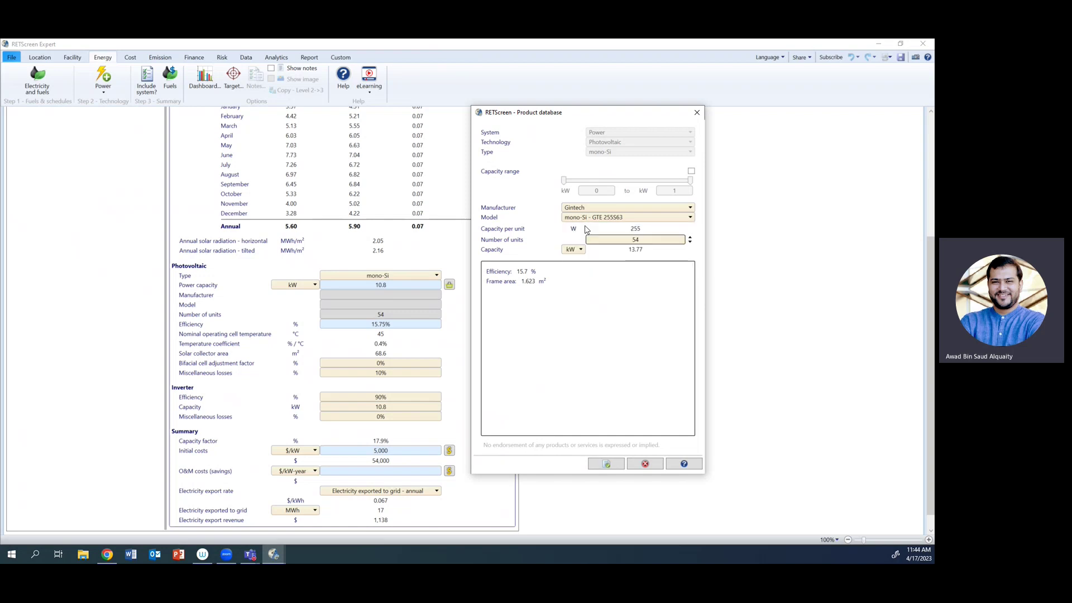
Set the number of Gintech units to 100 and apply the selected product to the photovoltaic system.
{"action": "double_click", "coordinate": [640, 240]}
{"action": "type", "text": "100"}
{"action": "key", "text": "Tab"}
{"action": "left_click", "coordinate": [607, 463]}
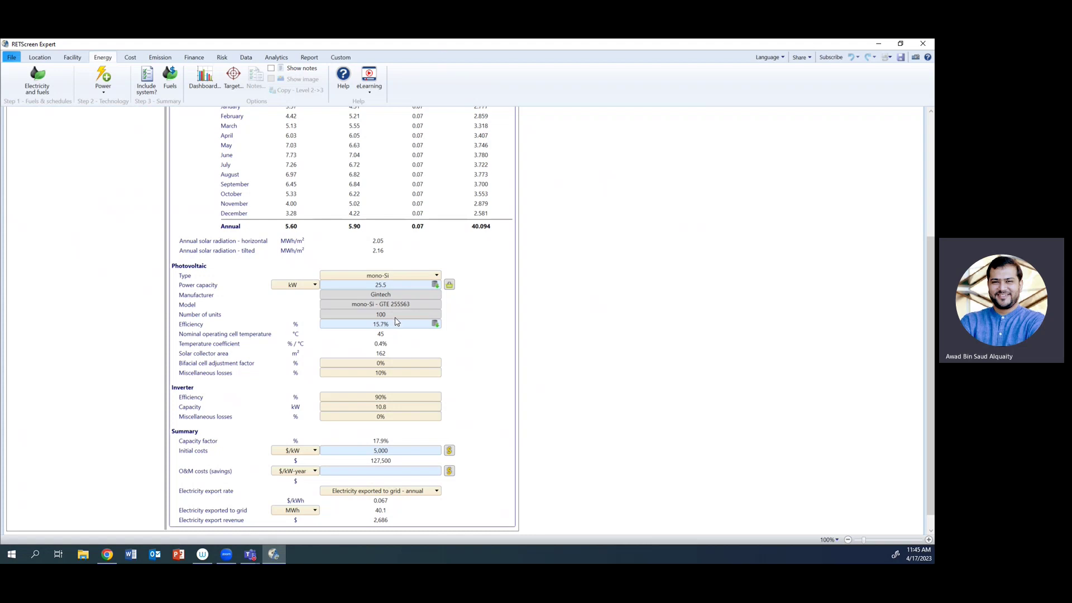
Inspect the photovoltaic system's solar collector area, electricity exported to grid and power capacity.
{"action": "scroll", "coordinate": [396, 321], "scroll_direction": "down", "scroll_amount": 1}
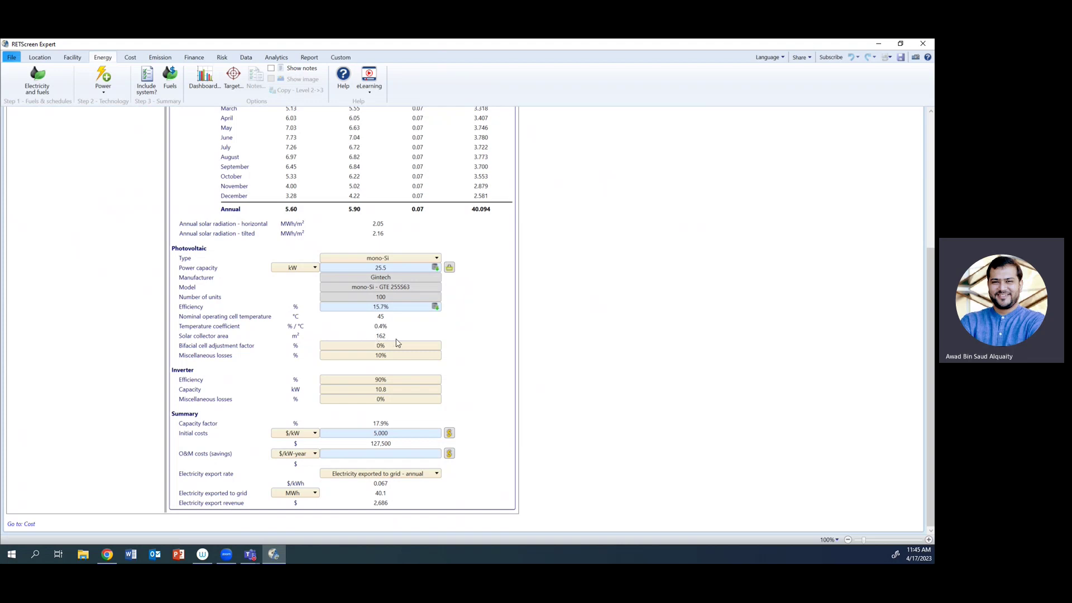
{"action": "double_click", "coordinate": [396, 337]}
{"action": "double_click", "coordinate": [390, 493]}
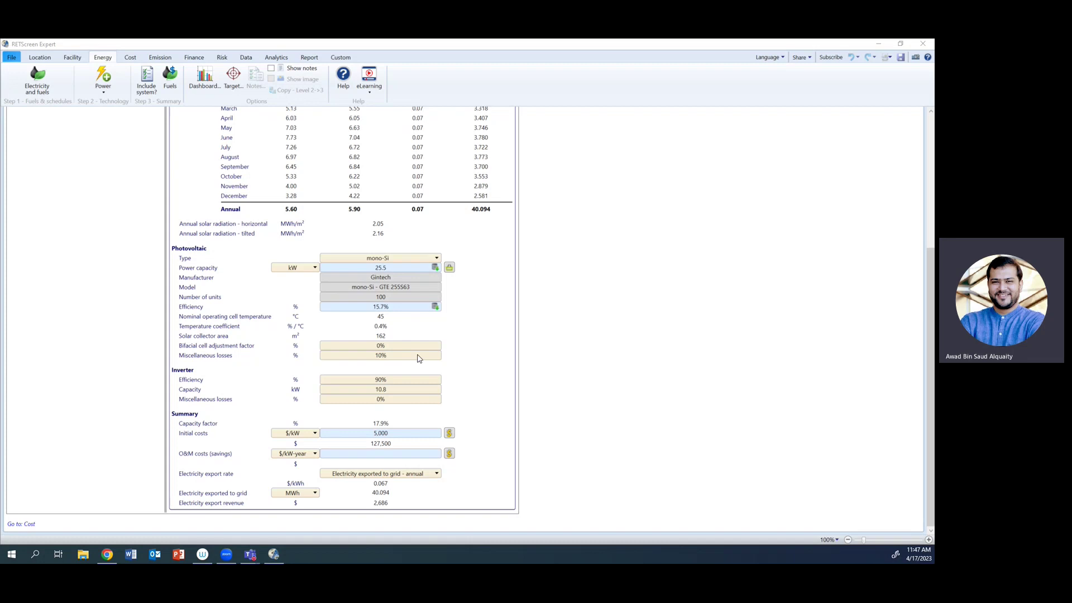
{"action": "left_click", "coordinate": [392, 264]}
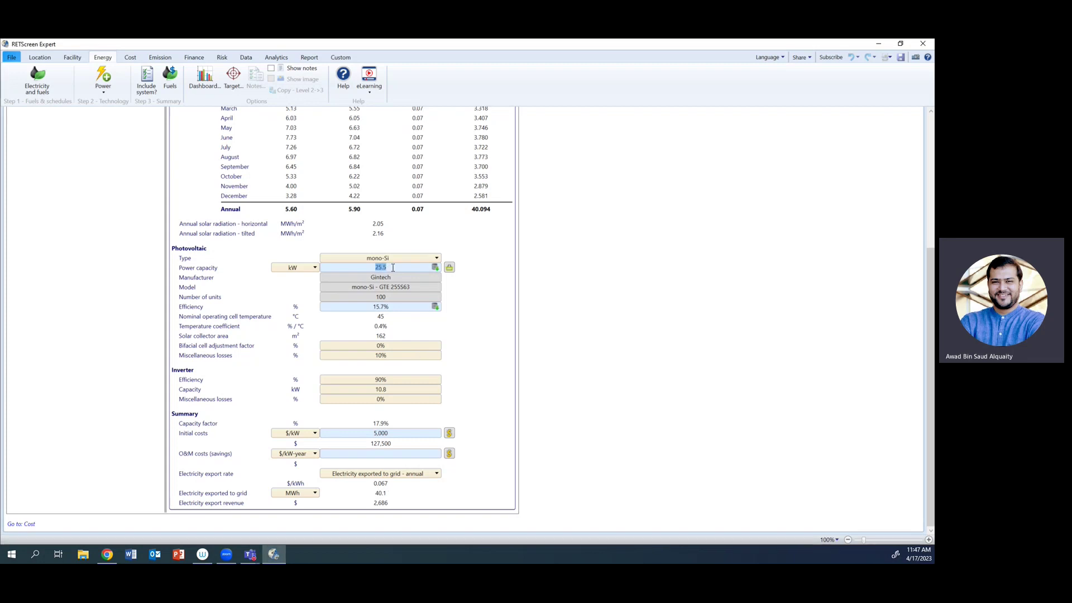
Set the photovoltaic initial cost to 2,200 $/kW using the typical installed cost for a 10 kW fixed photovoltaic plant.
{"action": "left_click", "coordinate": [450, 433]}
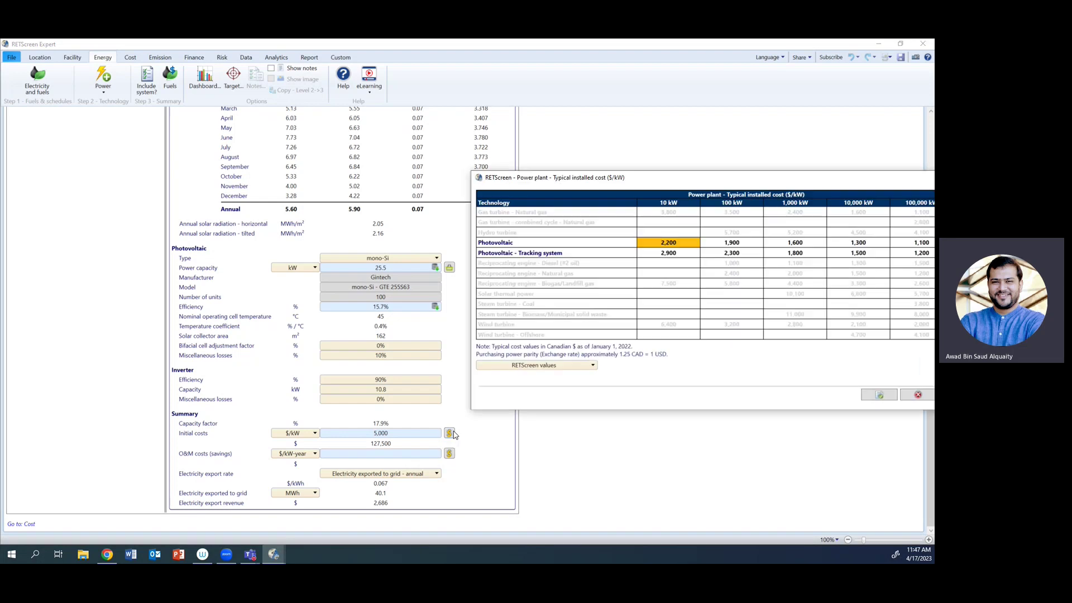
{"action": "left_click_drag", "start_coordinate": [725, 179], "coordinate": [487, 170]}
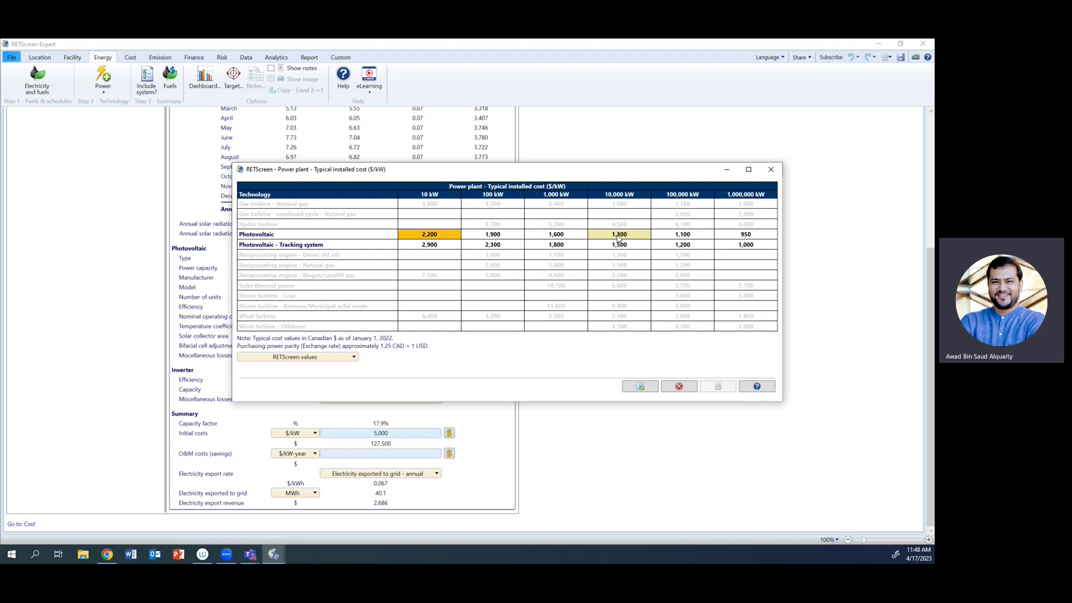
{"action": "left_click_drag", "start_coordinate": [548, 169], "coordinate": [539, 235]}
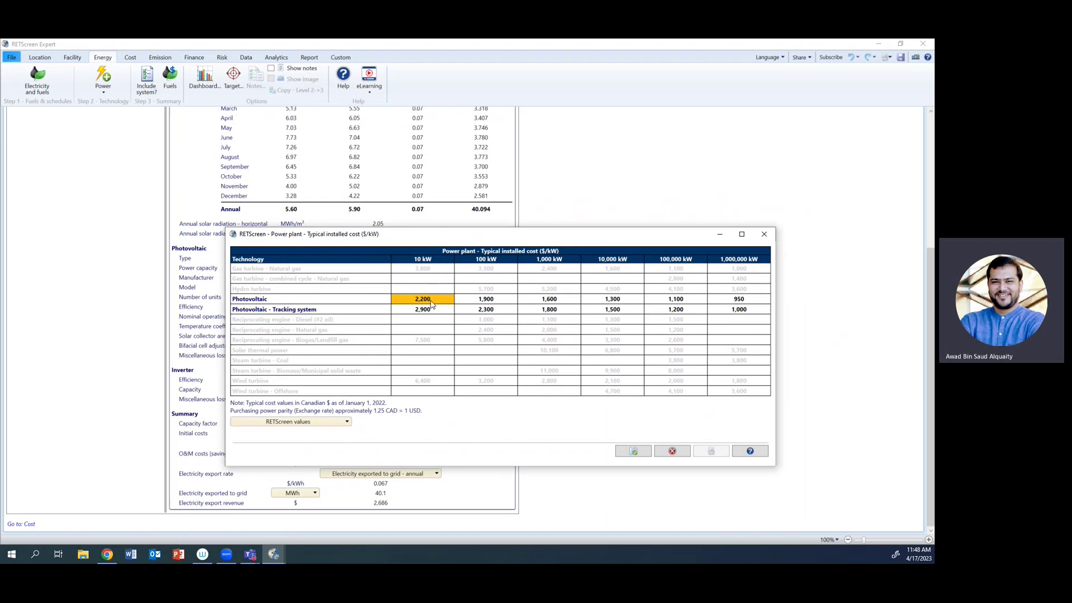
{"action": "left_click", "coordinate": [634, 451]}
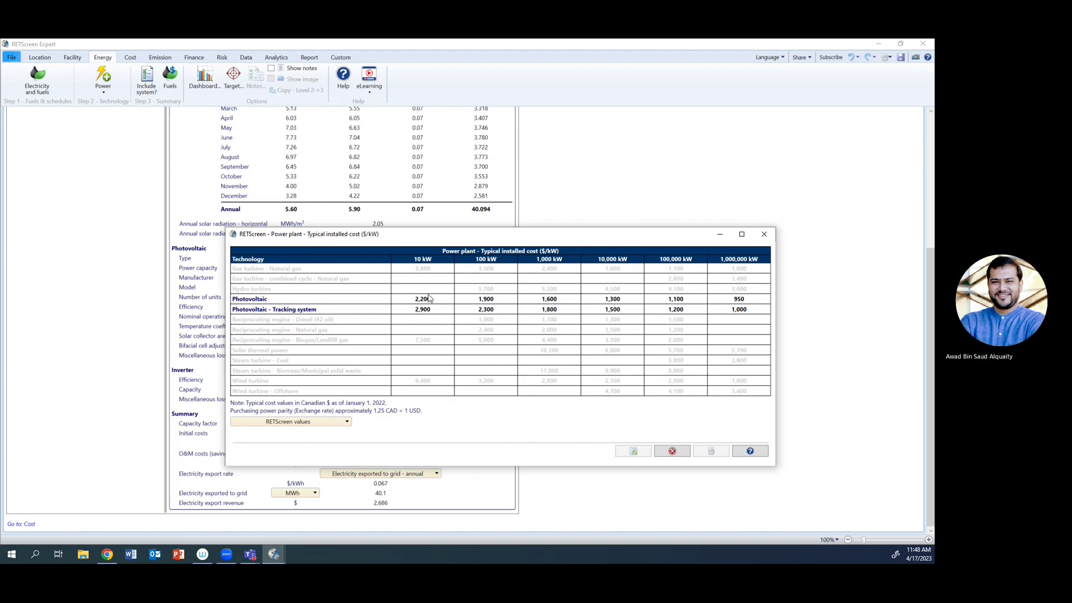
{"action": "left_click", "coordinate": [641, 452]}
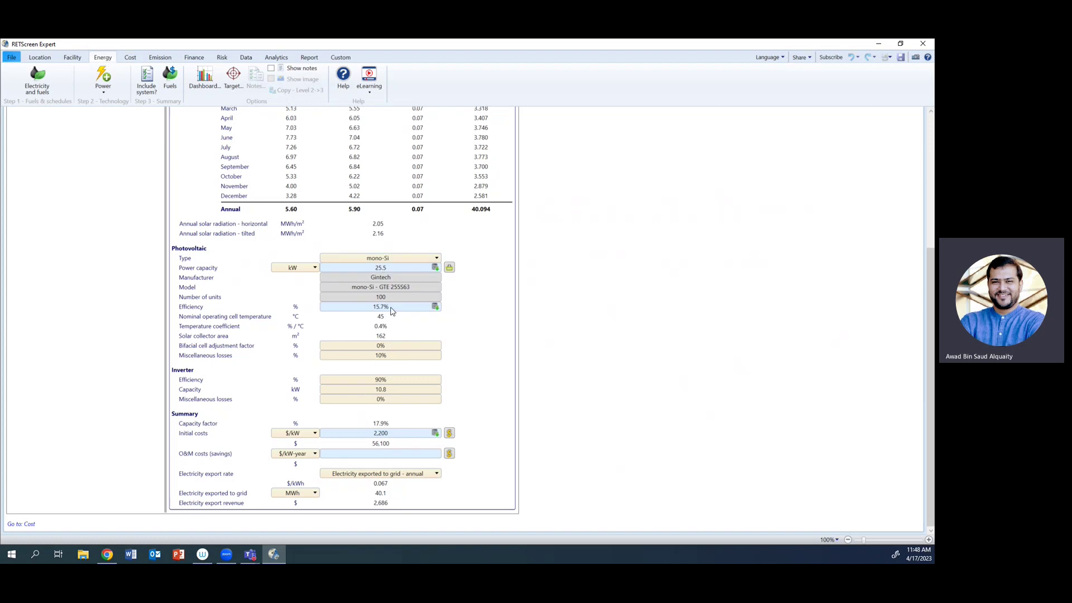
Check the electricity exported to grid, and examine the GHG emission factor in the emission analysis.
{"action": "left_click", "coordinate": [380, 493]}
{"action": "left_click", "coordinate": [159, 58]}
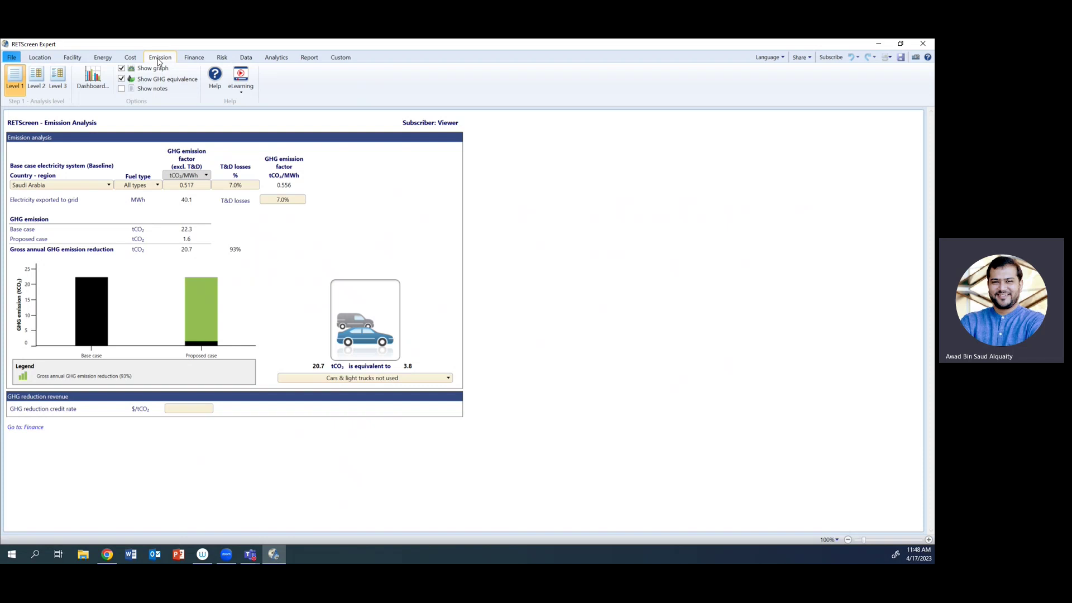
{"action": "left_click", "coordinate": [273, 188]}
{"action": "left_click", "coordinate": [512, 53]}
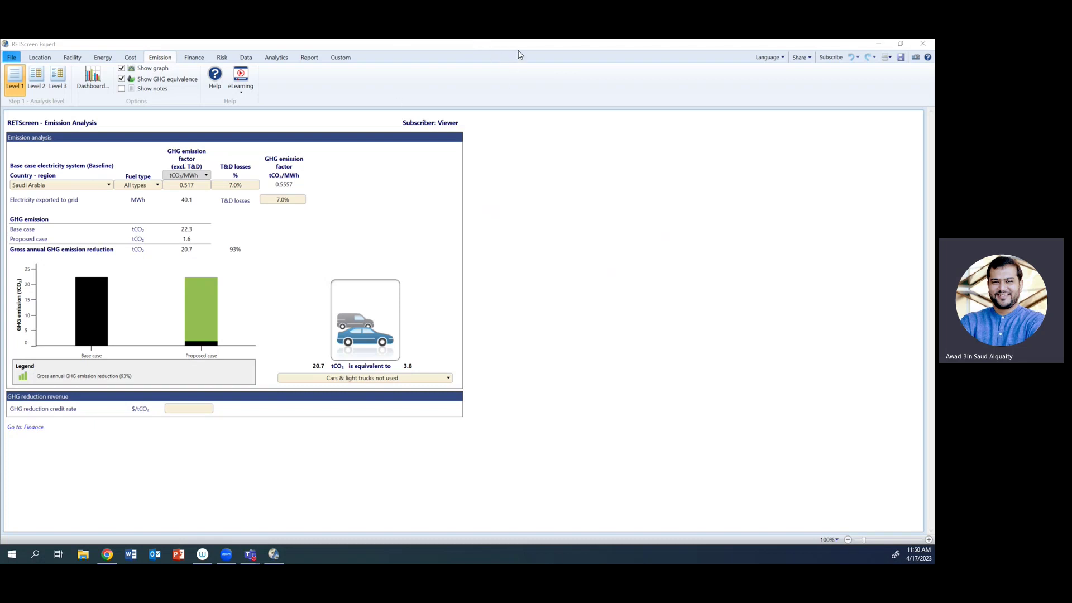
Review the financial analysis, including project life, total initial costs, electricity export revenue, simple payback and equity payback.
{"action": "left_click", "coordinate": [201, 60]}
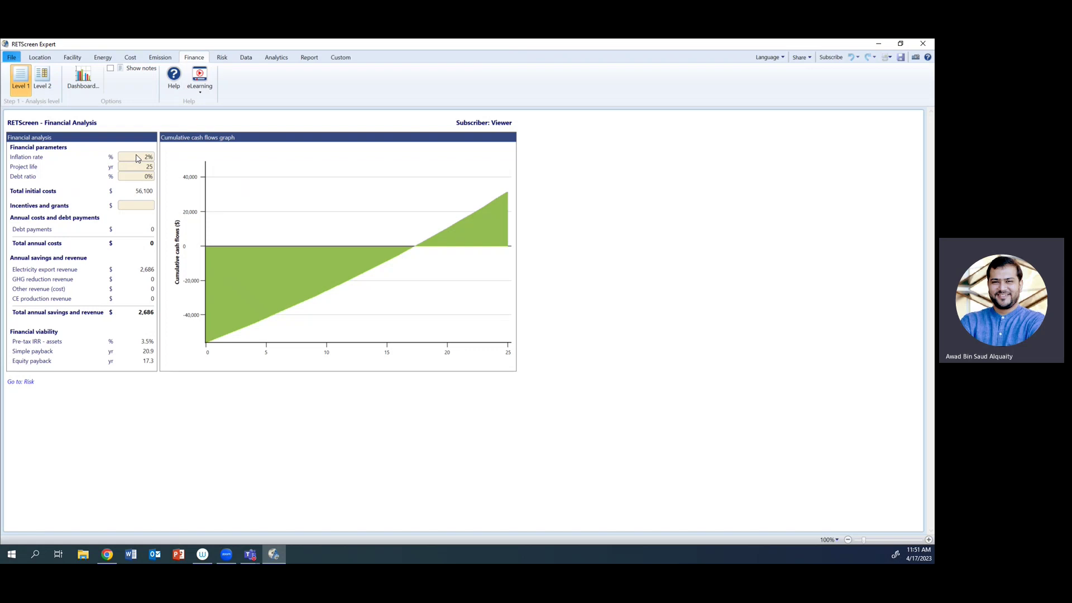
{"action": "left_click", "coordinate": [148, 169]}
{"action": "left_click", "coordinate": [152, 272]}
{"action": "left_click", "coordinate": [147, 193]}
{"action": "left_click", "coordinate": [143, 352]}
{"action": "left_click", "coordinate": [169, 365]}
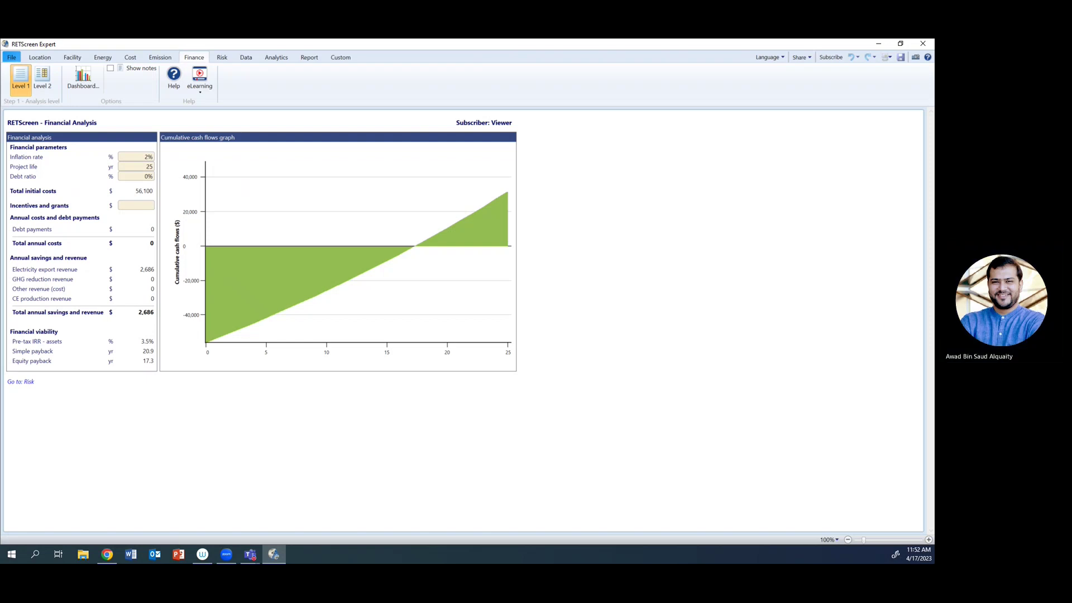
{"action": "key", "text": "alt+Tab"}
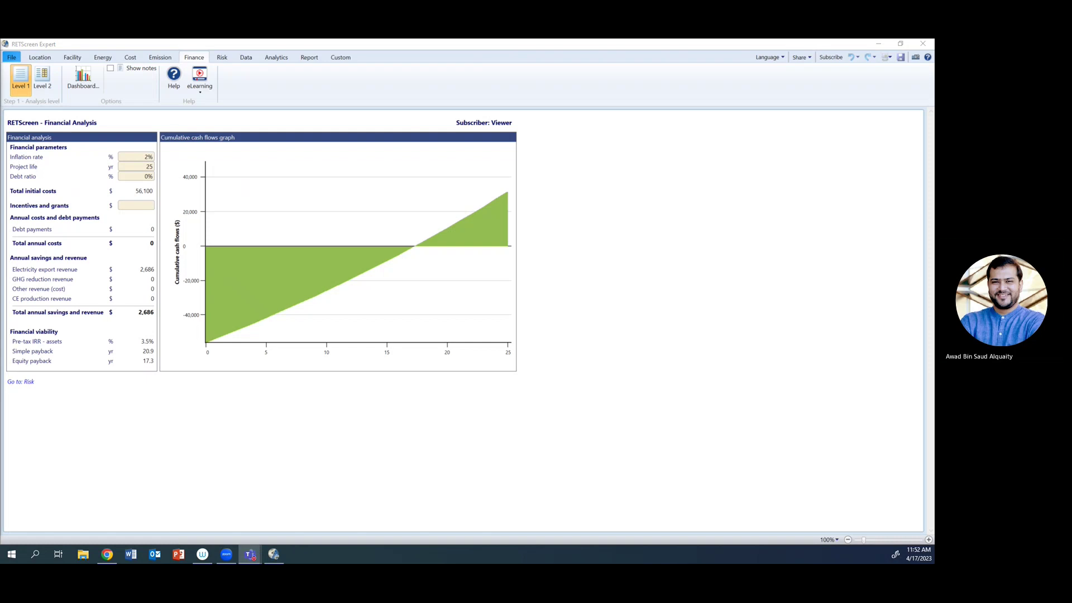